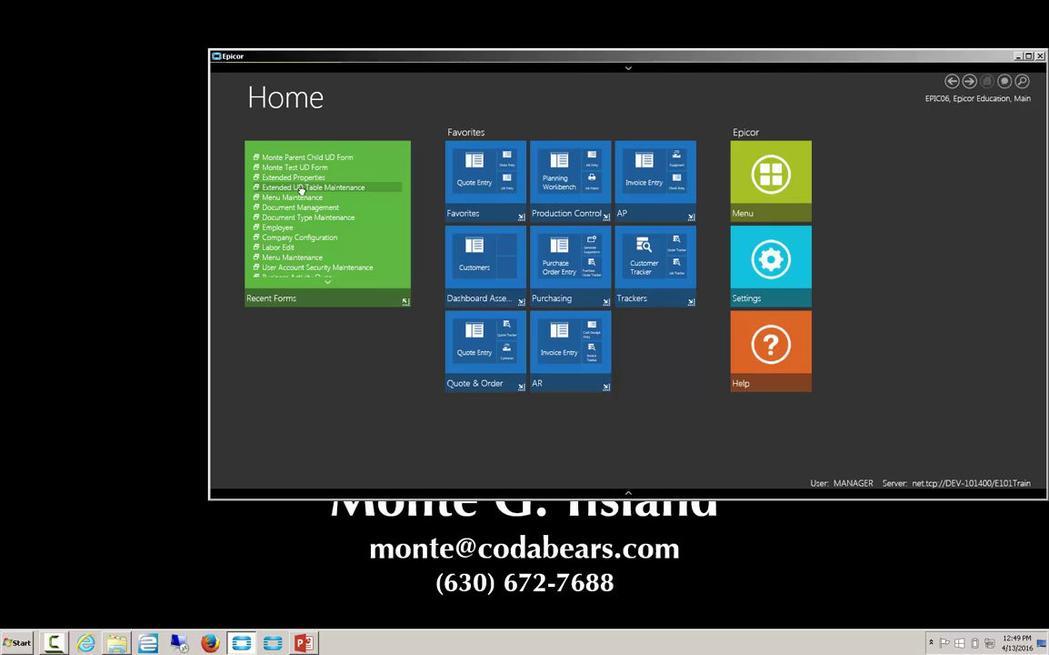
Open Extended UD Table Maintenance and load the UD01_UD table.
left_click(301, 188)
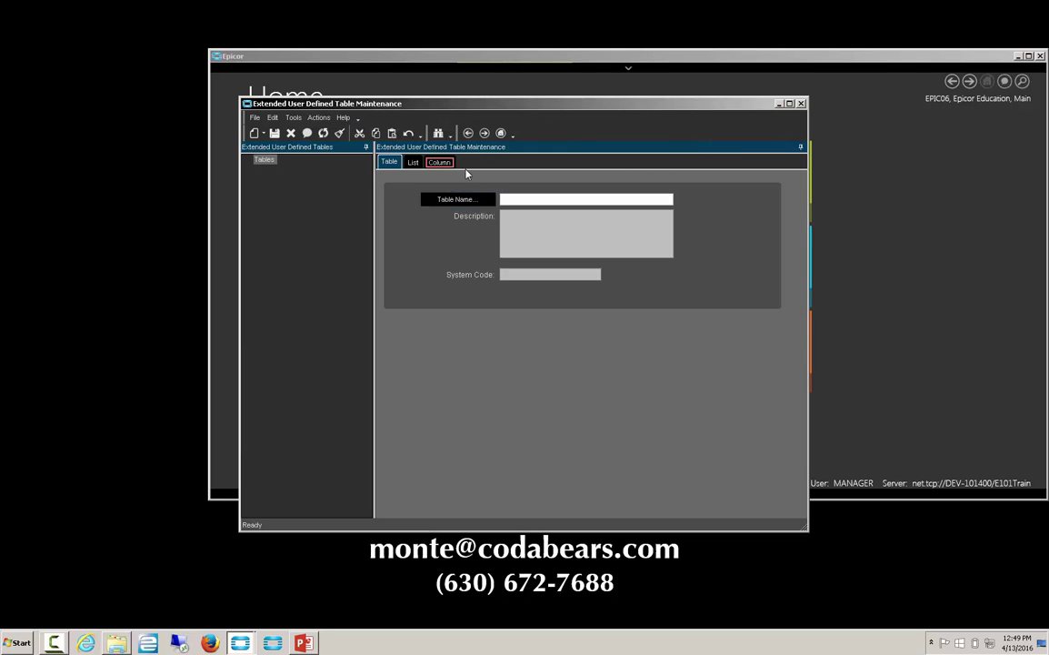
left_click(457, 199)
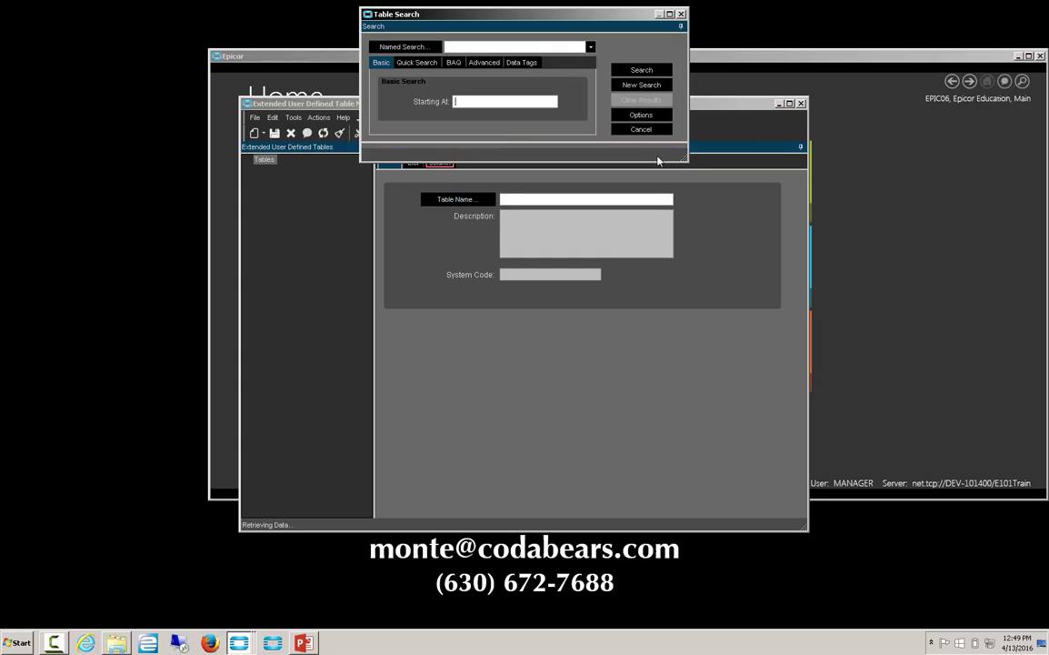
left_click(642, 71)
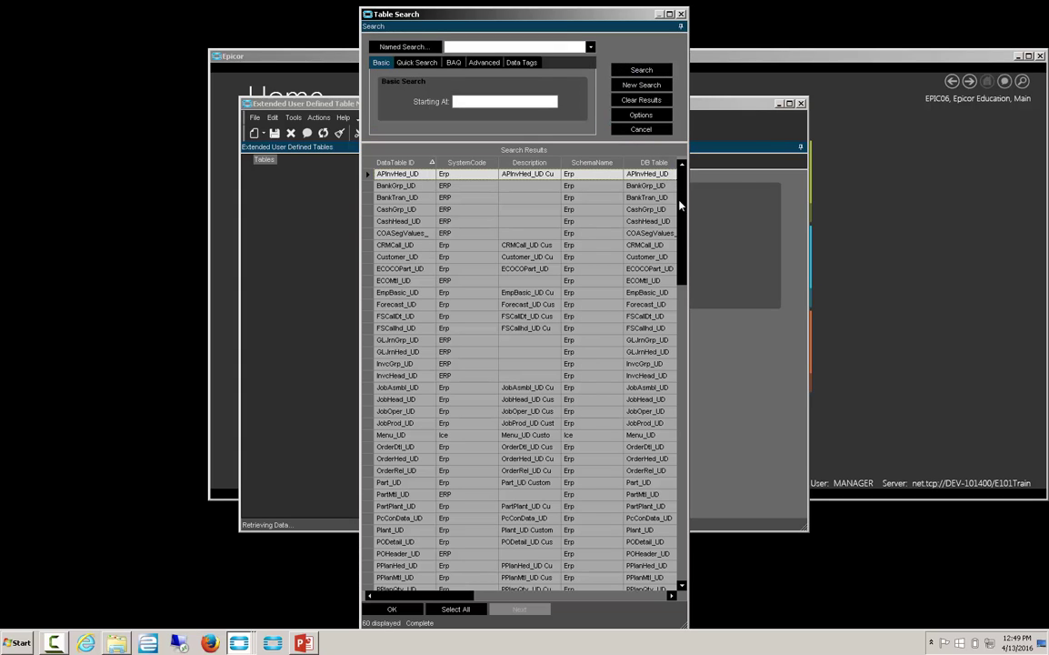
scroll(680, 431, "down", 15)
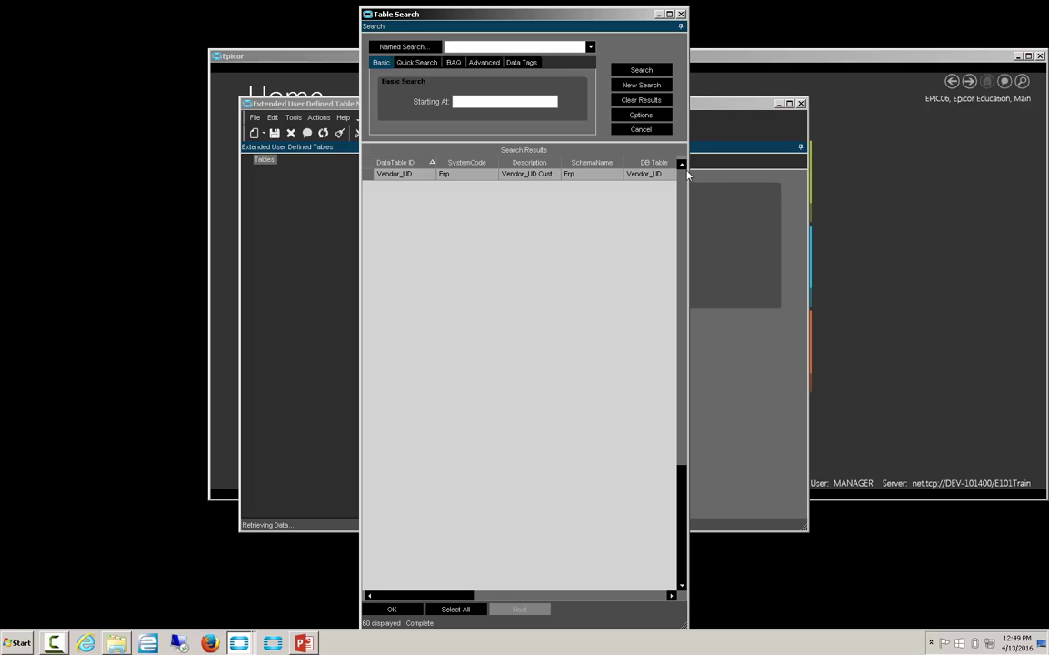
scroll(683, 169, "up", 2)
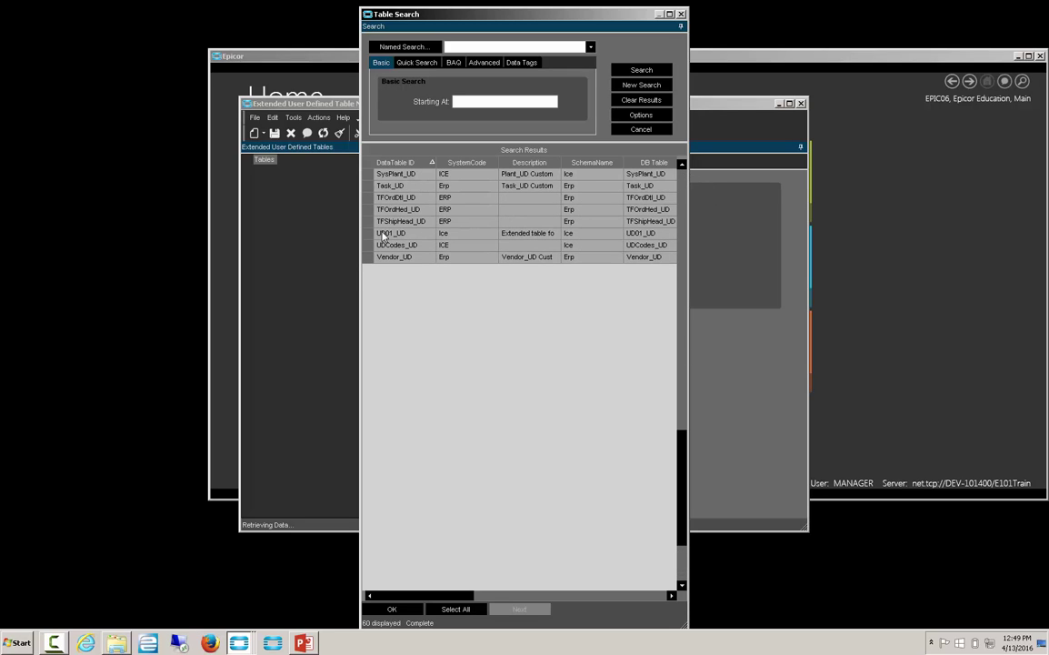
left_click(375, 234)
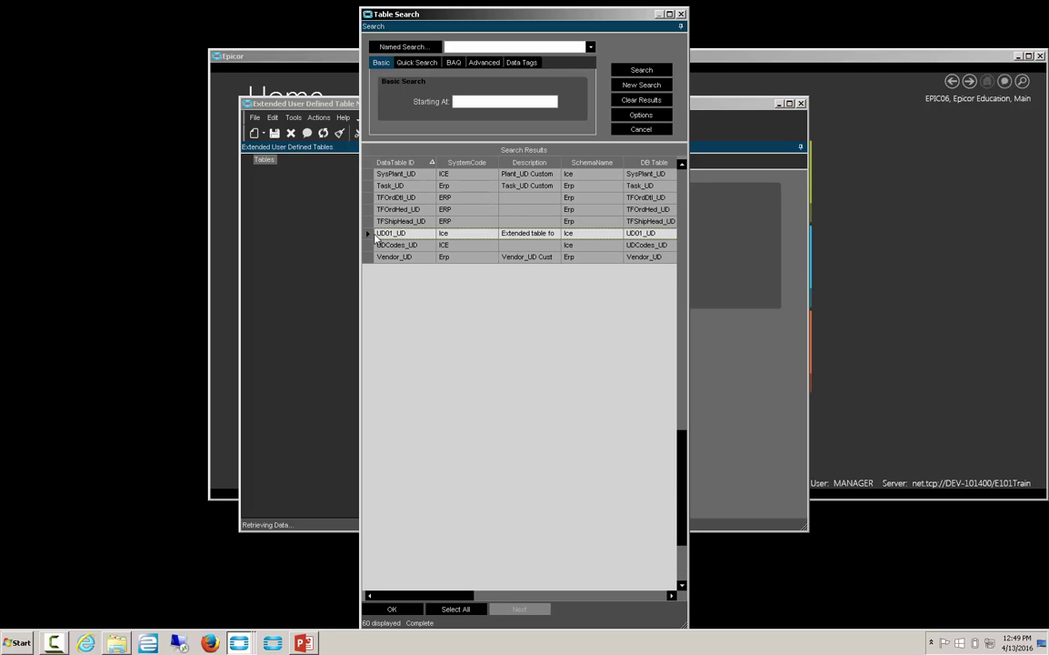
left_click(394, 608)
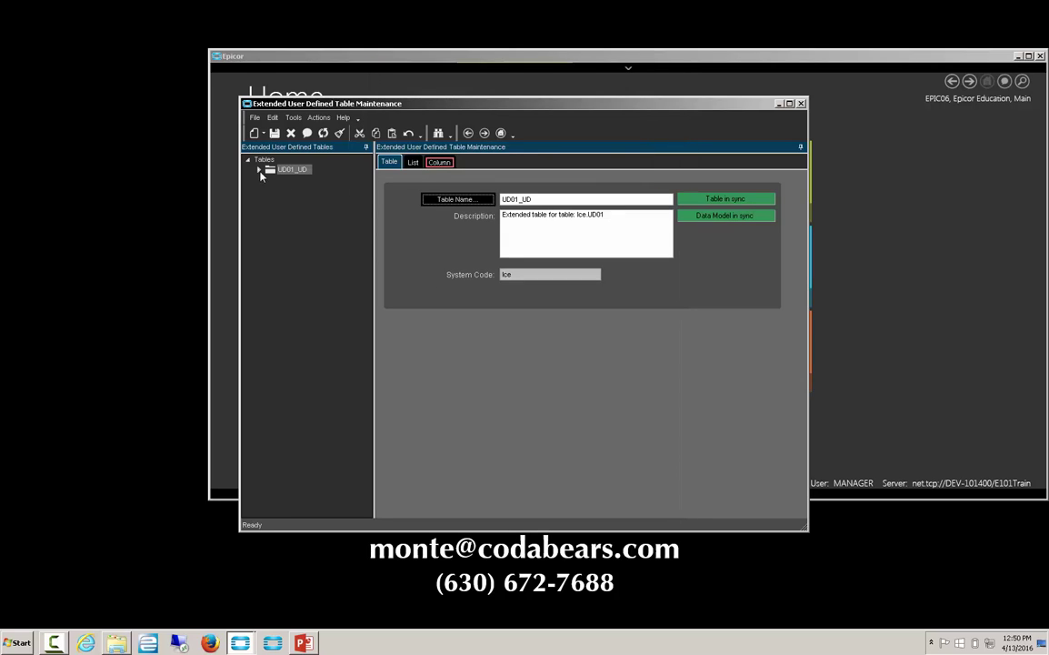
Expand UD01_UD's columns and show the MonteTest_c column's details, including its Like fields.
left_click(261, 170)
double_click(295, 179)
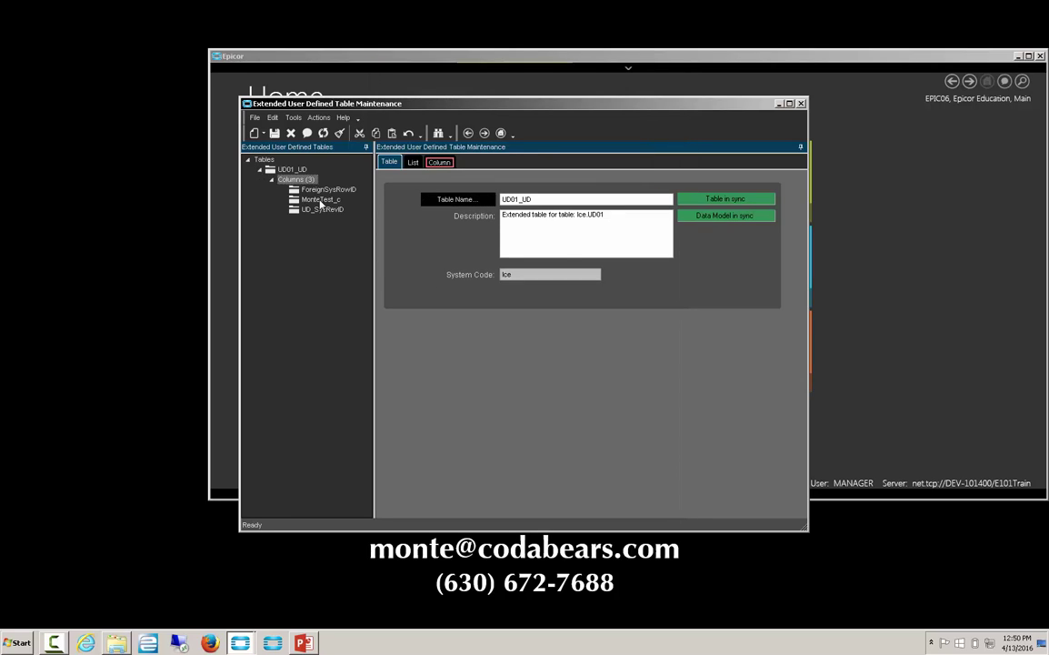
left_click(319, 199)
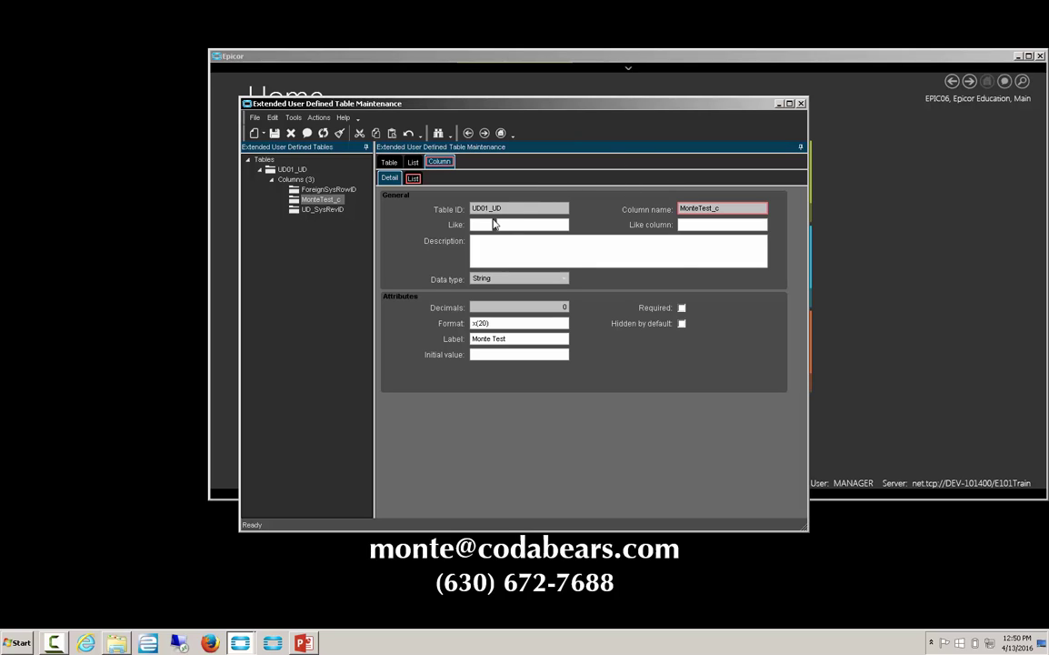
left_click(479, 225)
left_click(699, 224)
Close the UD table form and load UD01_UD into Extended Properties via a 'ud' search.
left_click(801, 104)
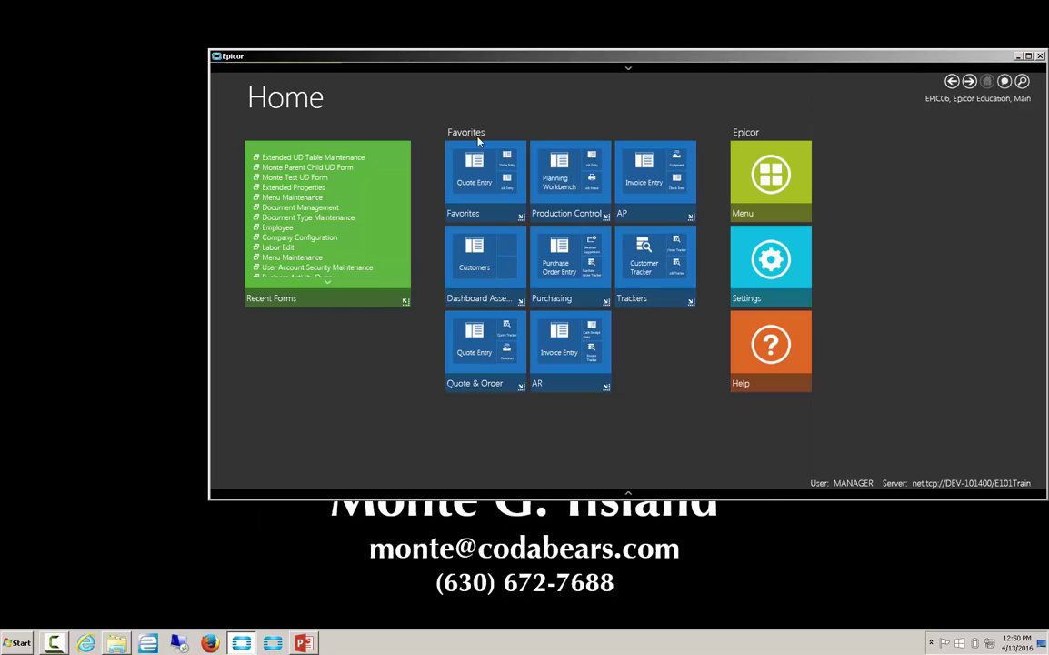
left_click(288, 187)
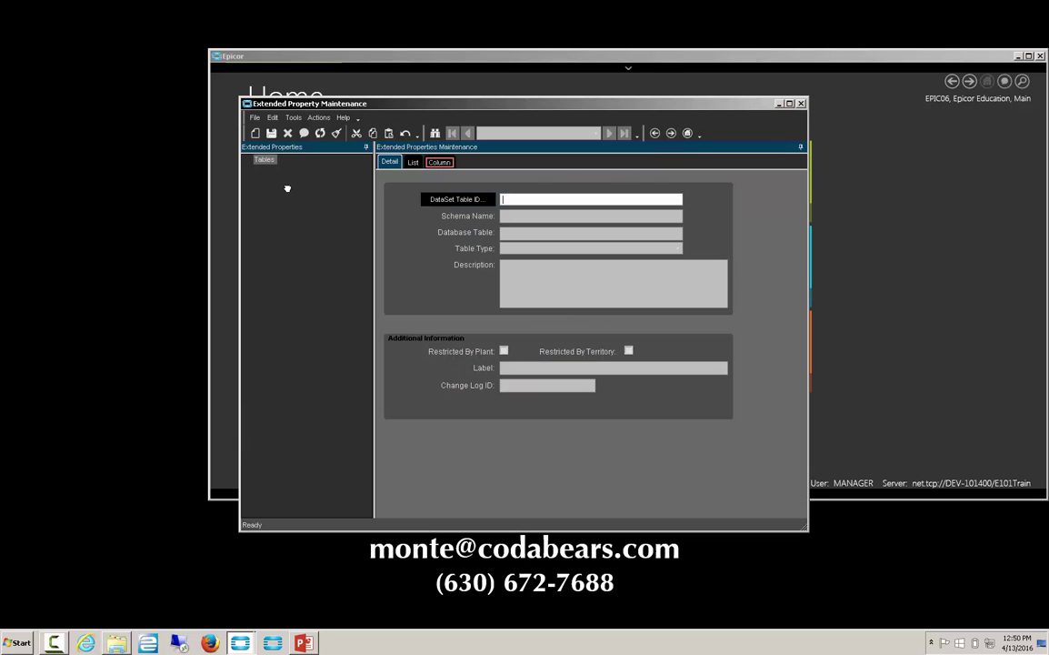
left_click(459, 199)
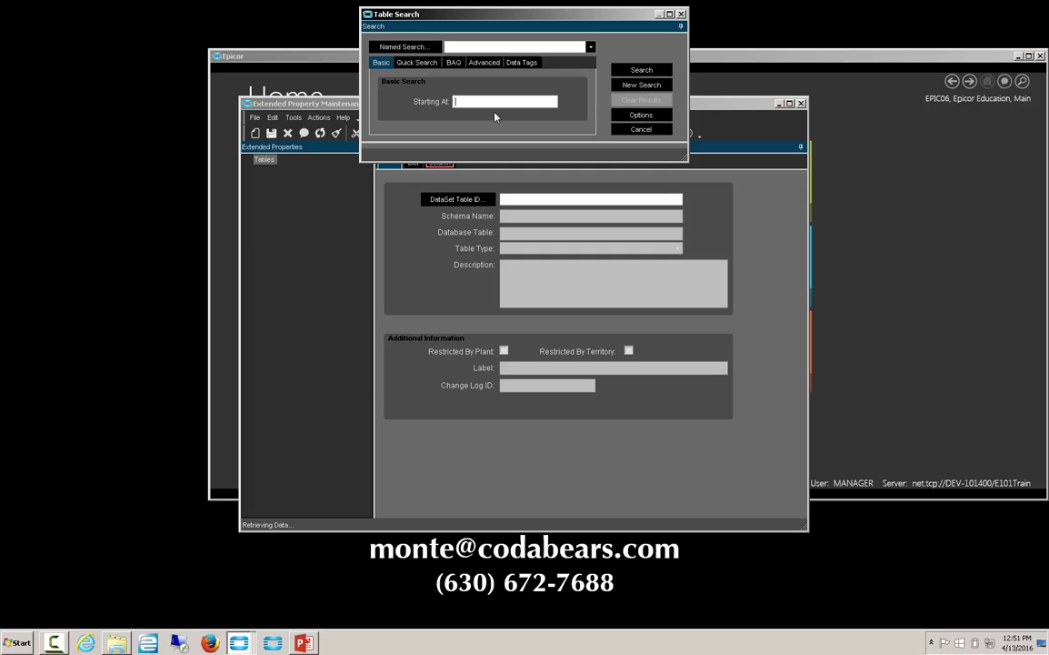
type("ud")
left_click(635, 72)
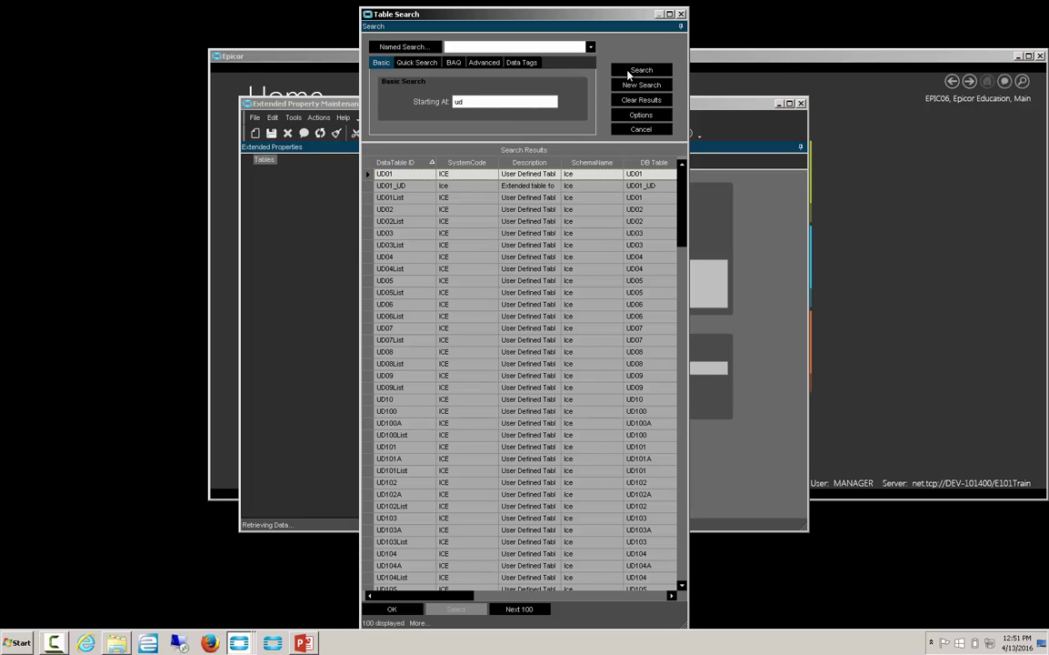
left_click(391, 185)
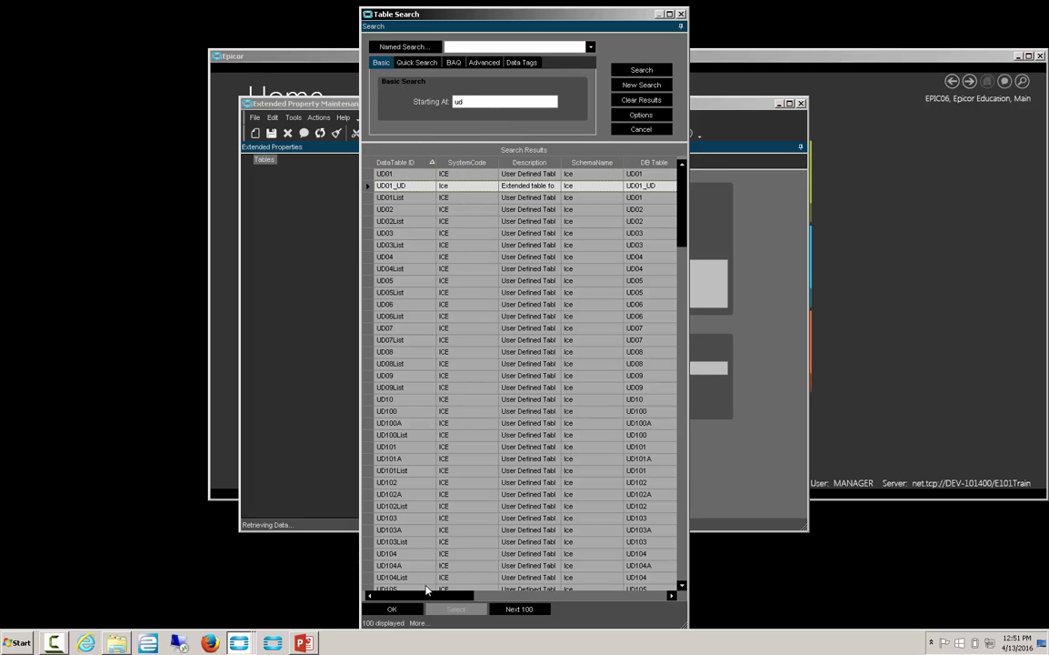
left_click(392, 608)
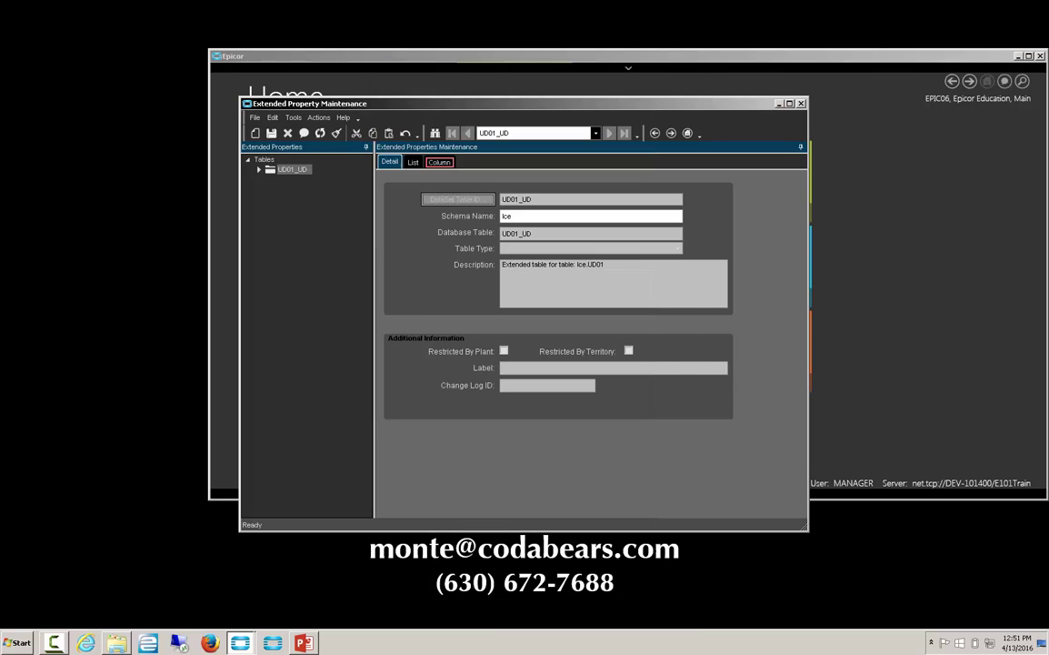
Expand UD01_UD's columns, select MonteTest_c, and start the Like table lookup.
left_click(260, 170)
left_click(272, 179)
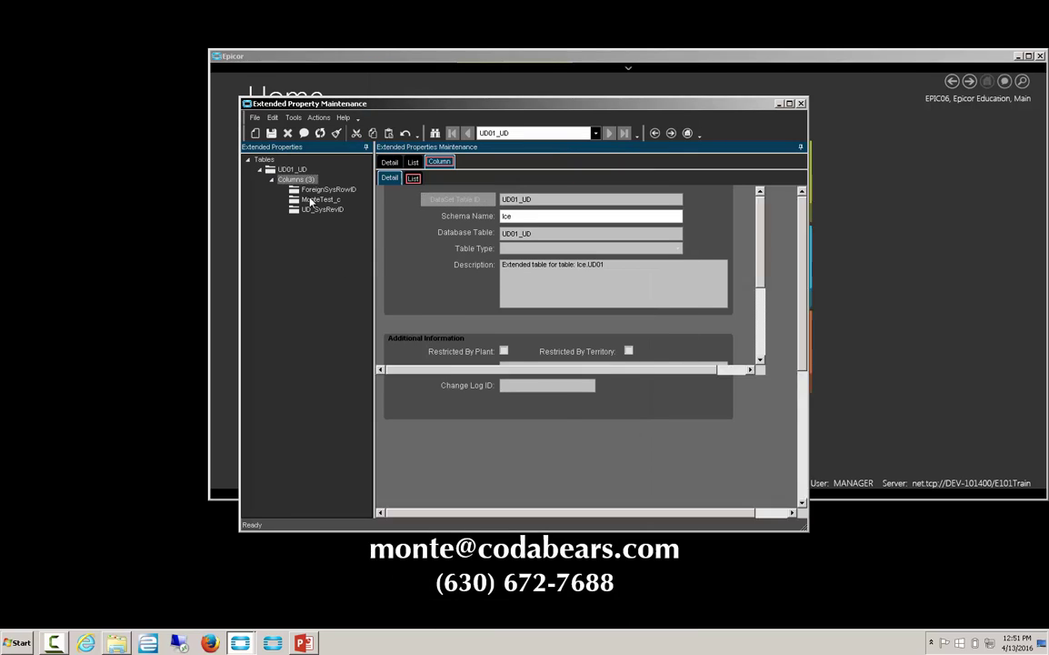
left_click(312, 199)
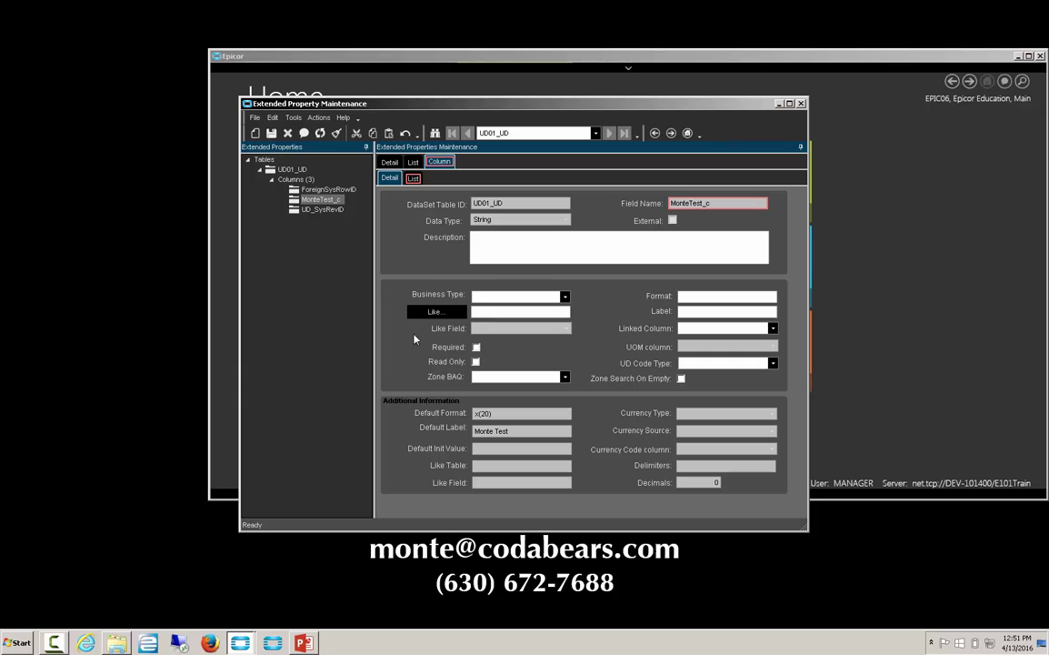
left_click(435, 313)
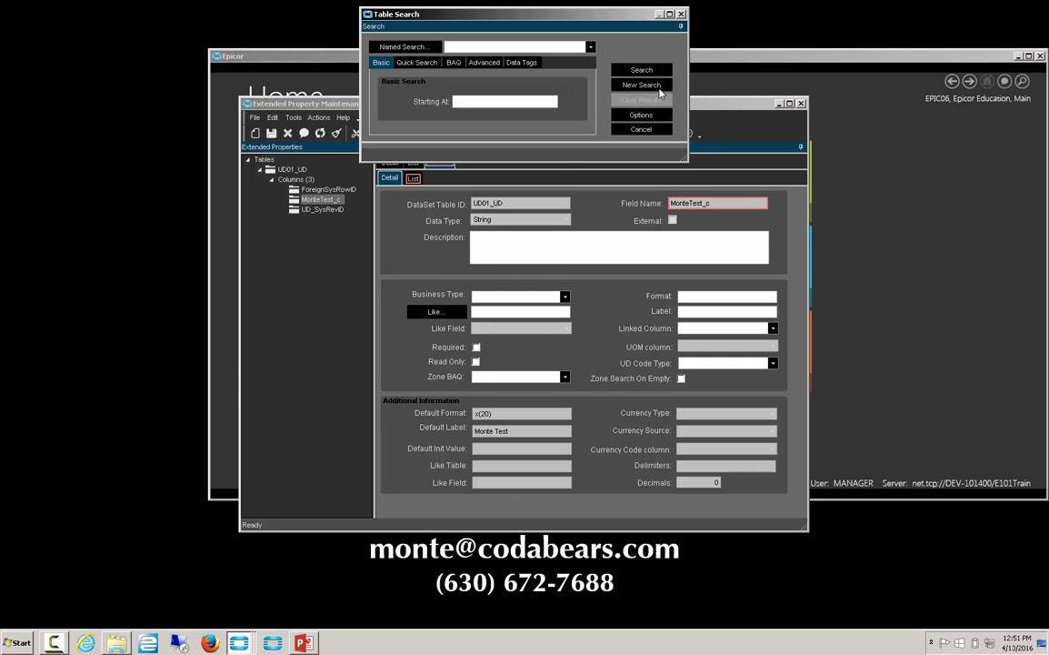
Set MonteTest_c's Like table to Part and its Like field to PartNum.
type("part")
right_click(473, 98)
left_click(642, 69)
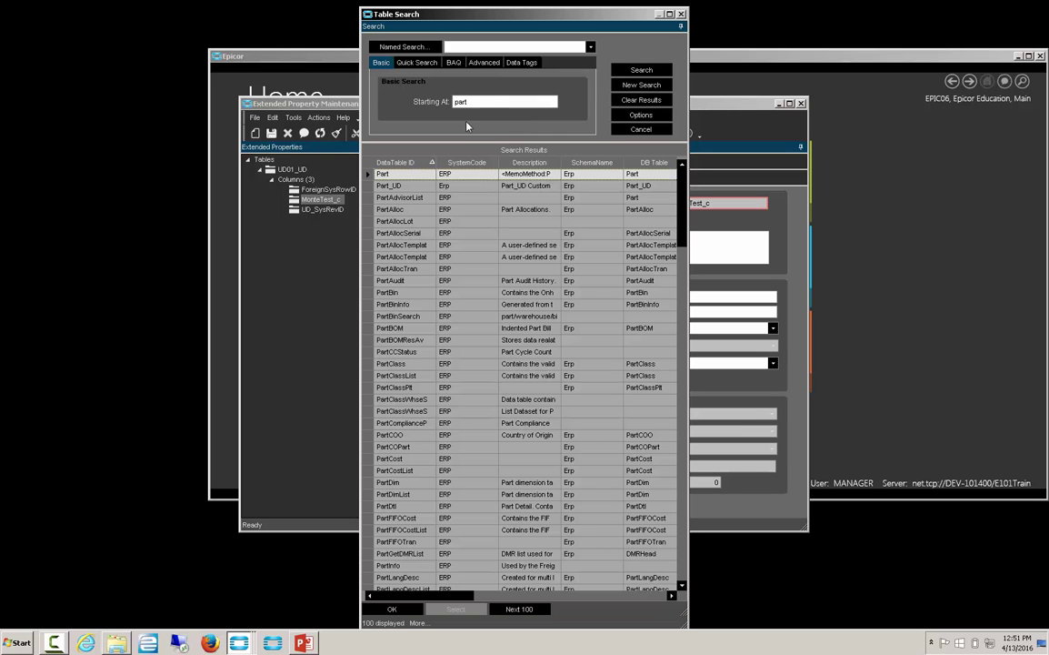
left_click(392, 609)
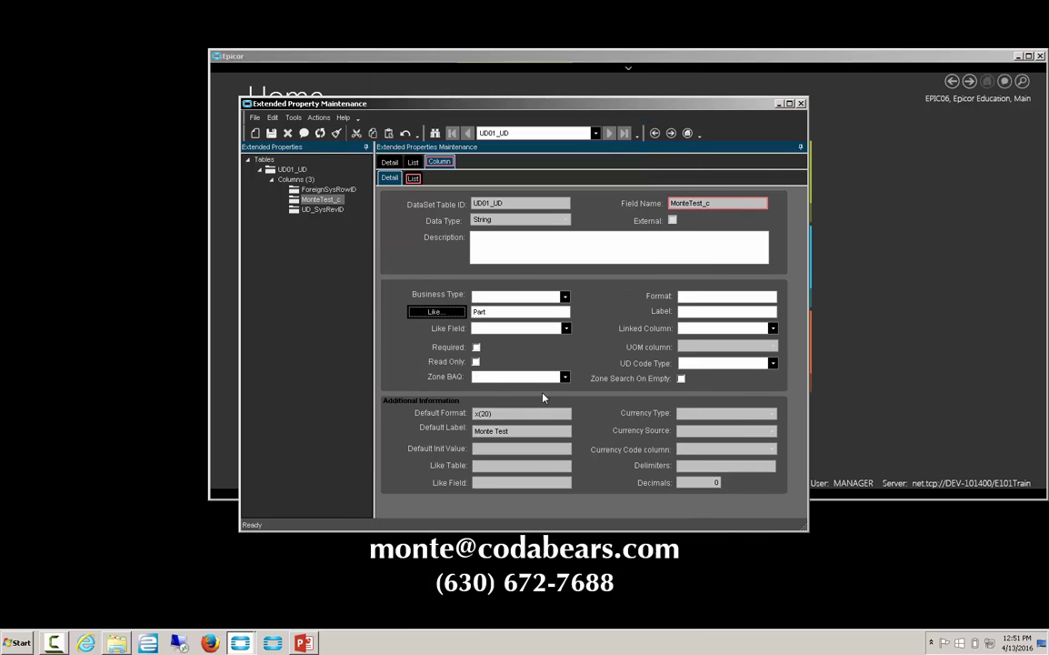
left_click(566, 328)
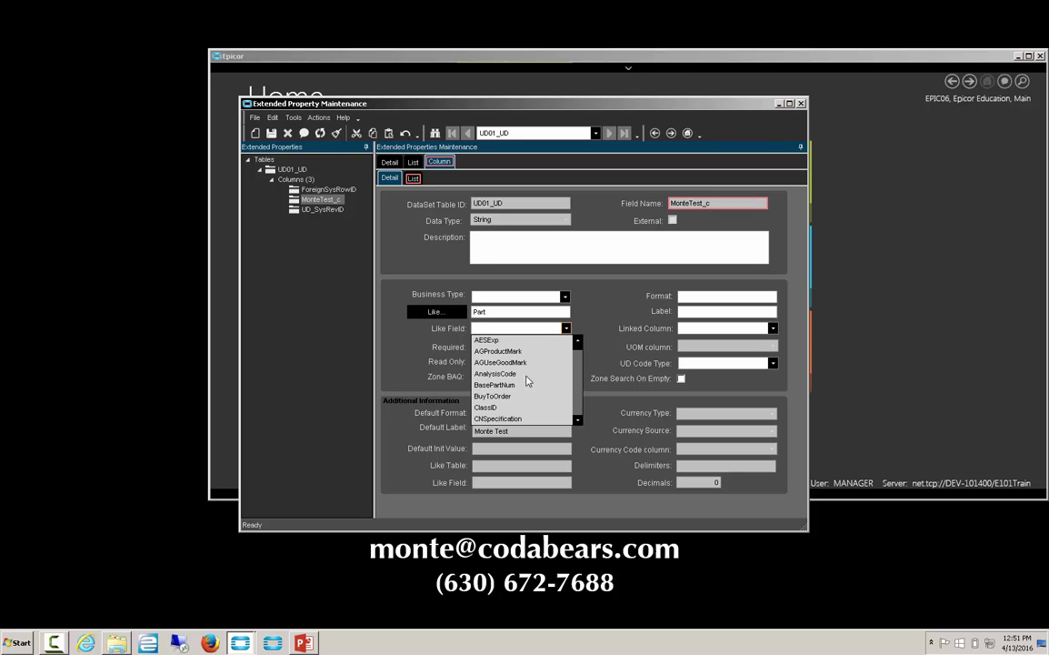
type("PartDescription")
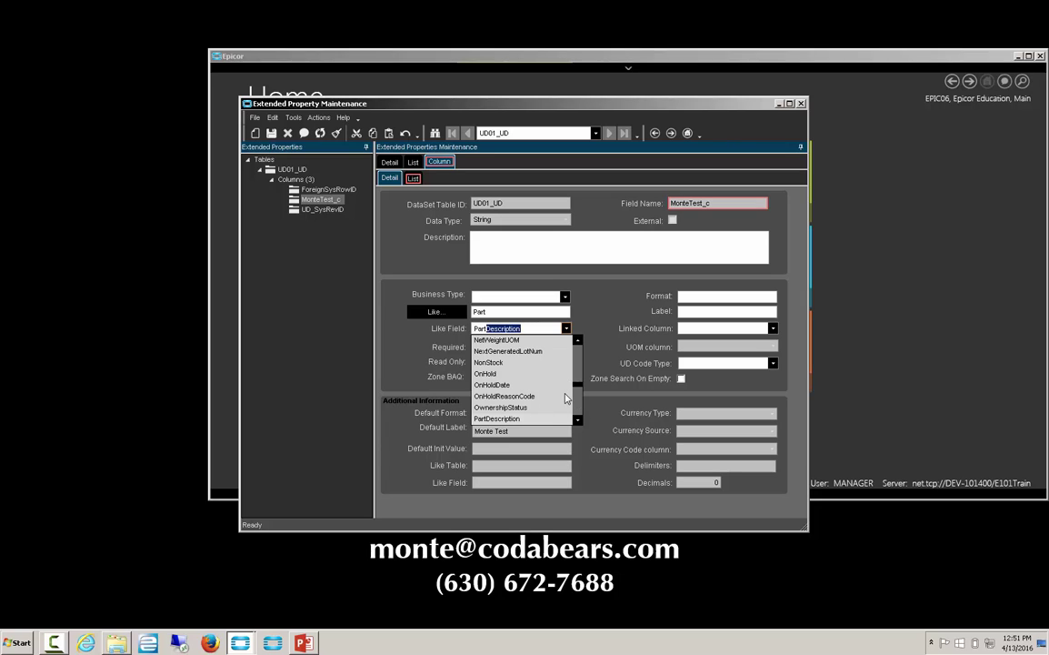
scroll(571, 400, "down", 2)
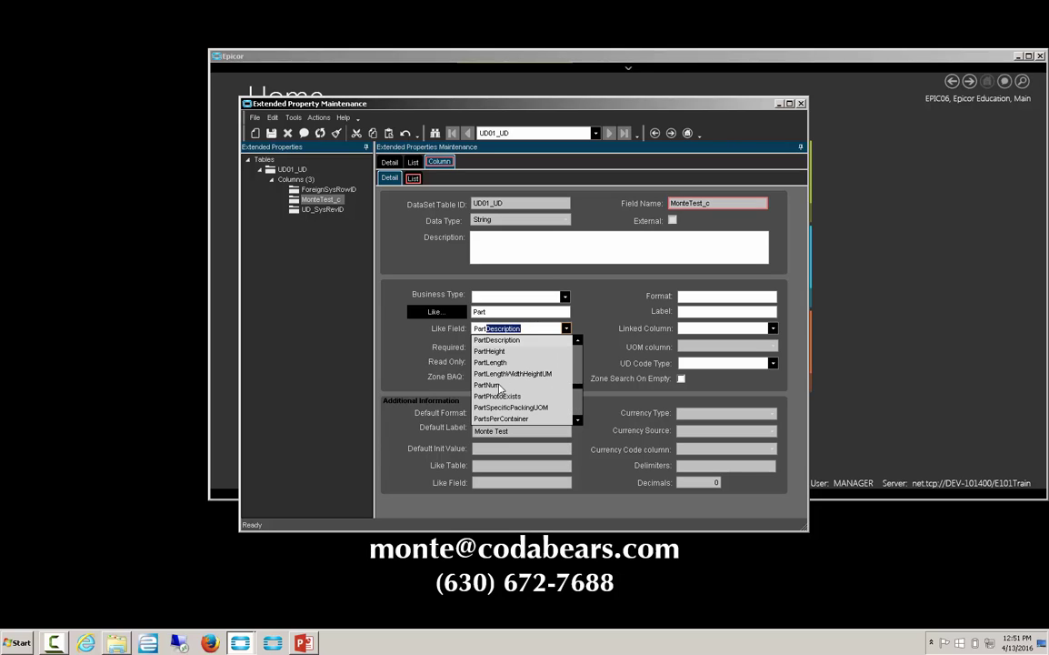
left_click(495, 385)
left_click(527, 329)
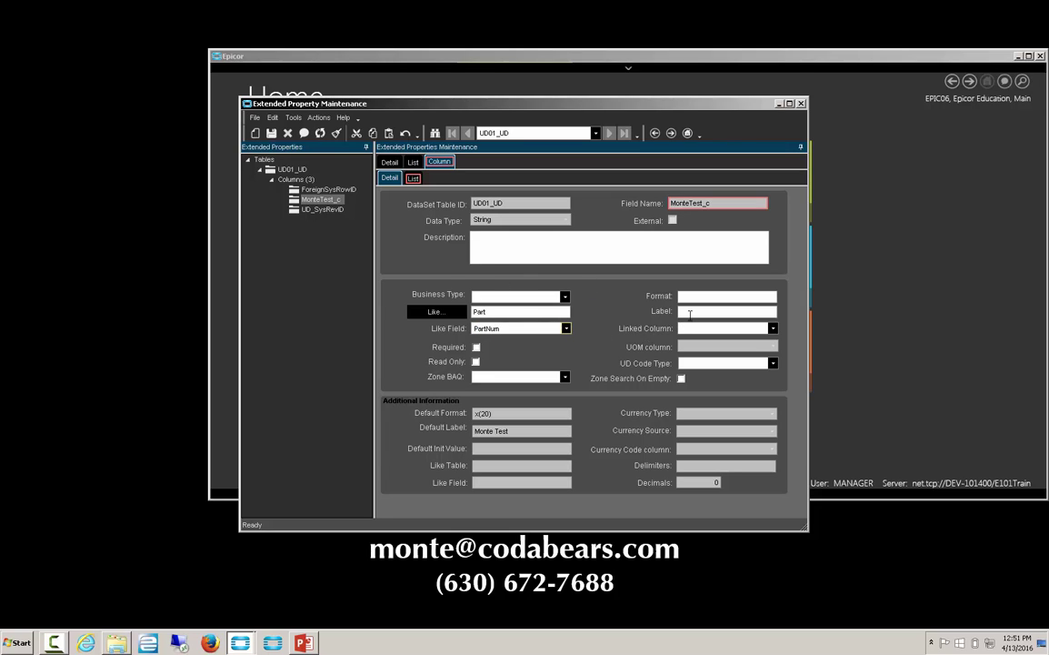
Set the Linked Column to MonteTest_c, then close the form without saving changes.
left_click(772, 328)
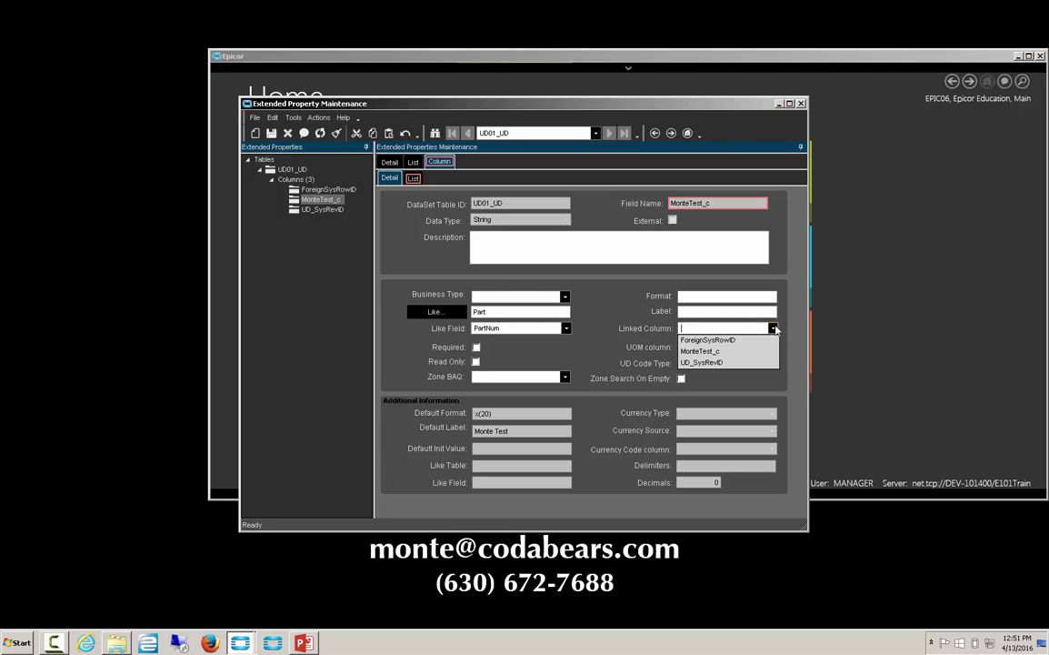
left_click(706, 353)
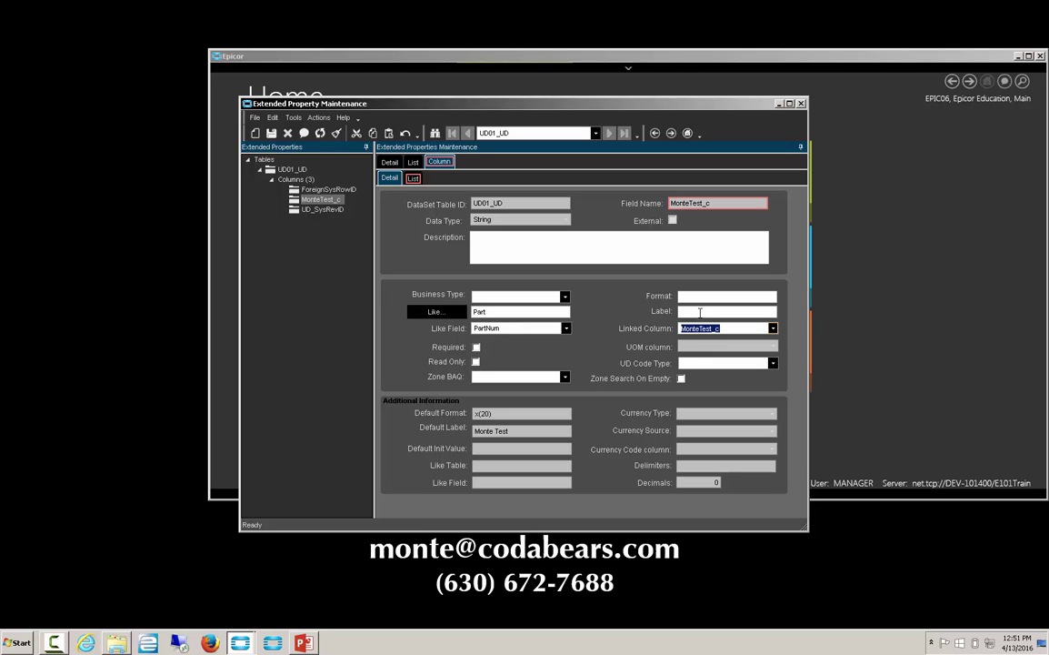
left_click(703, 311)
left_click(703, 311)
key("alt+F4")
left_click(520, 334)
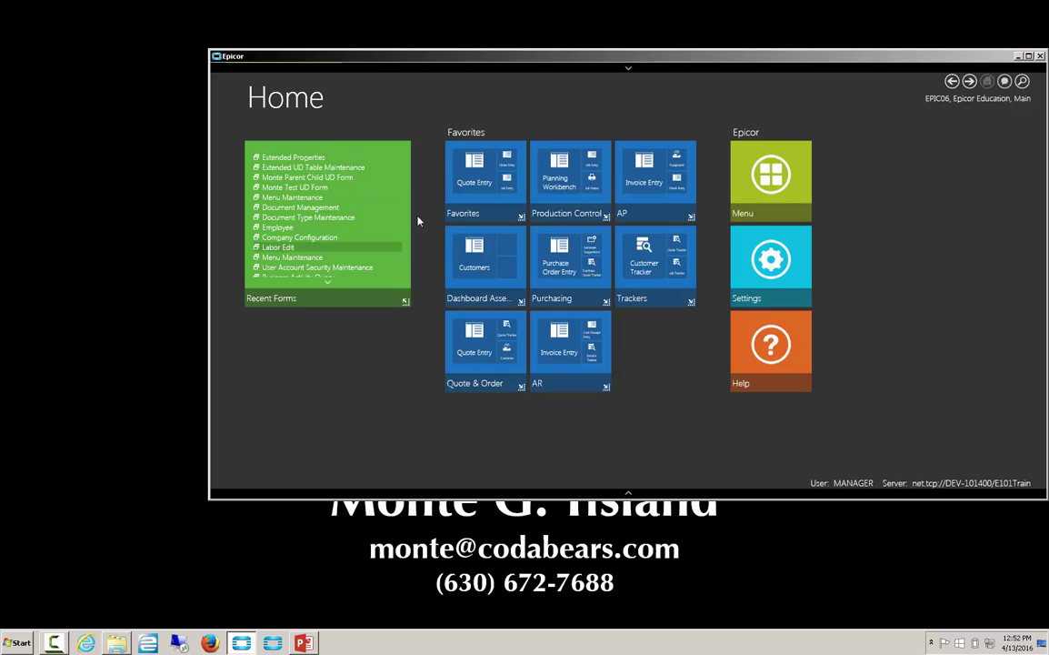
In Menu Maintenance, select the Monte Test UD Form (CBMGT001) under Sales Management > Order Management > General Operations.
left_click(294, 197)
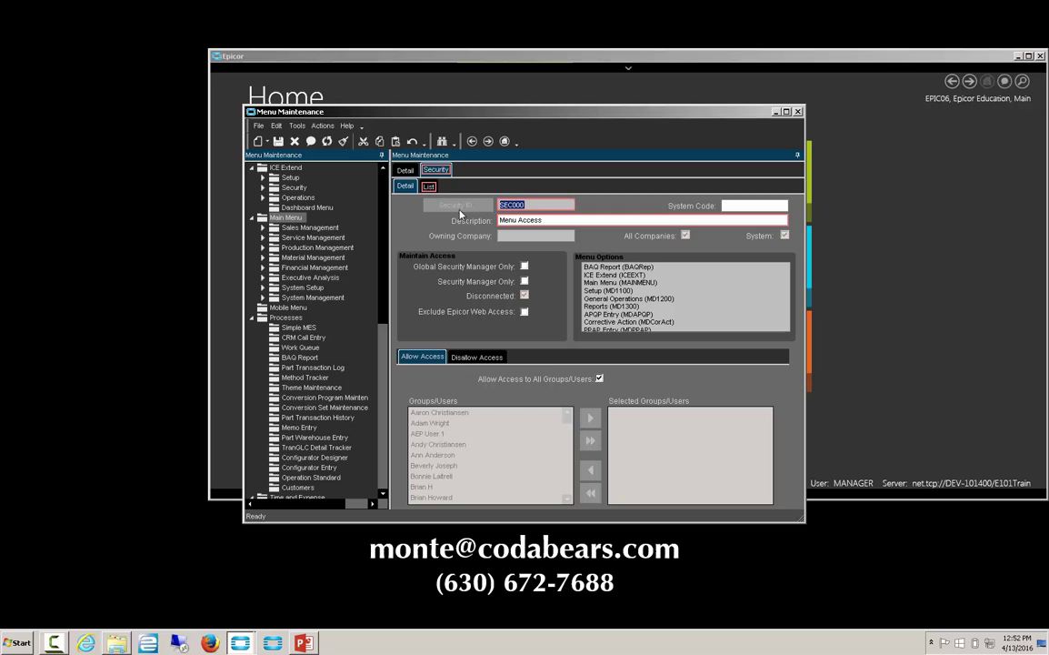
left_click(405, 170)
left_click(263, 227)
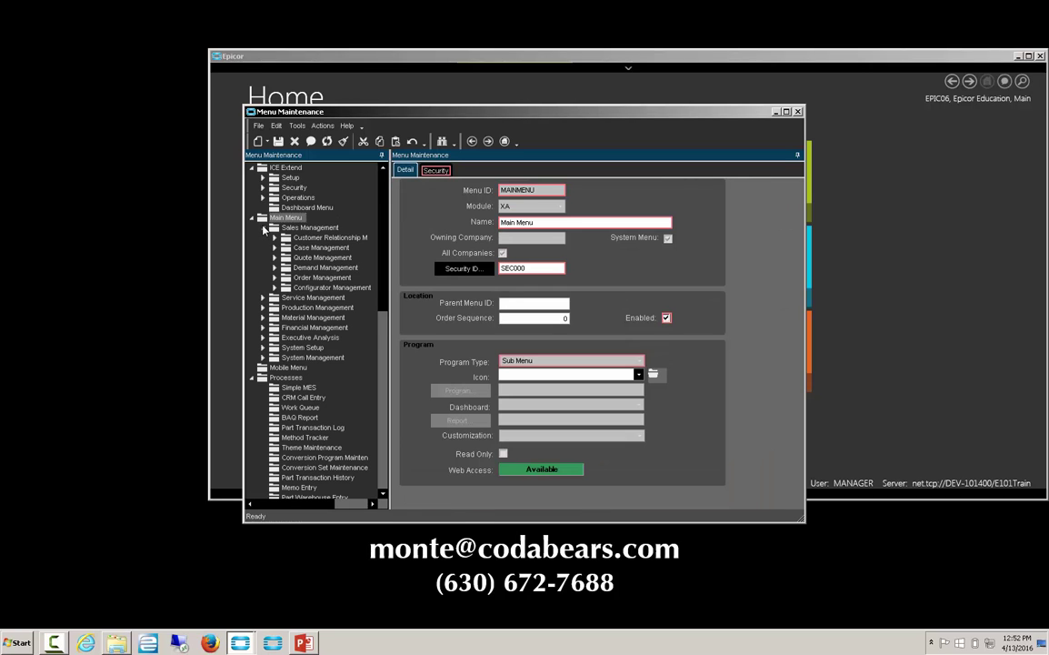
left_click(274, 278)
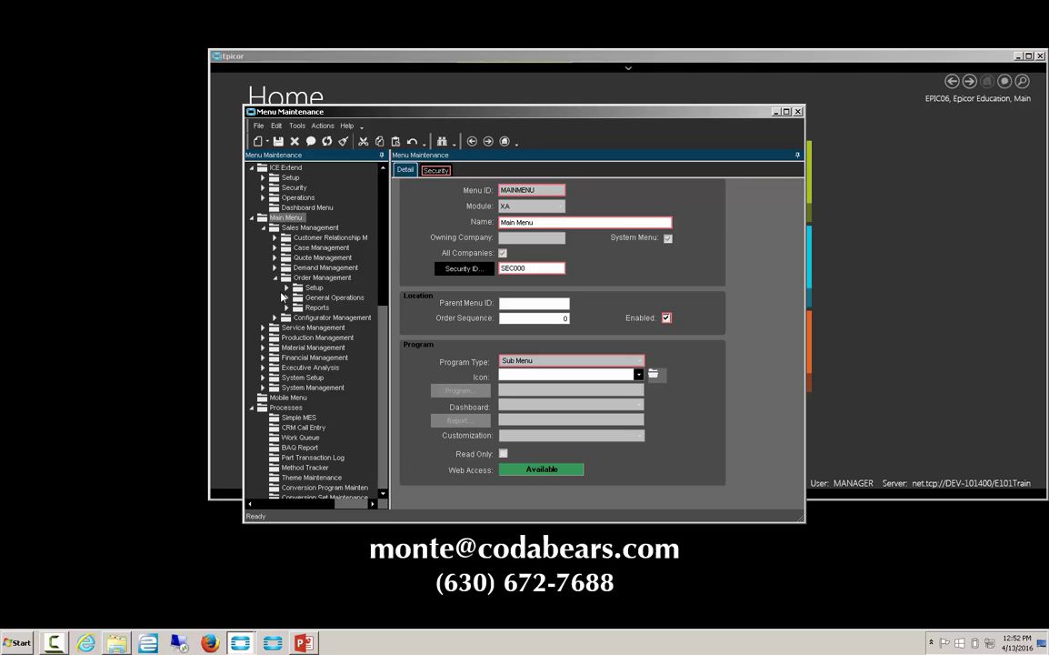
left_click(286, 297)
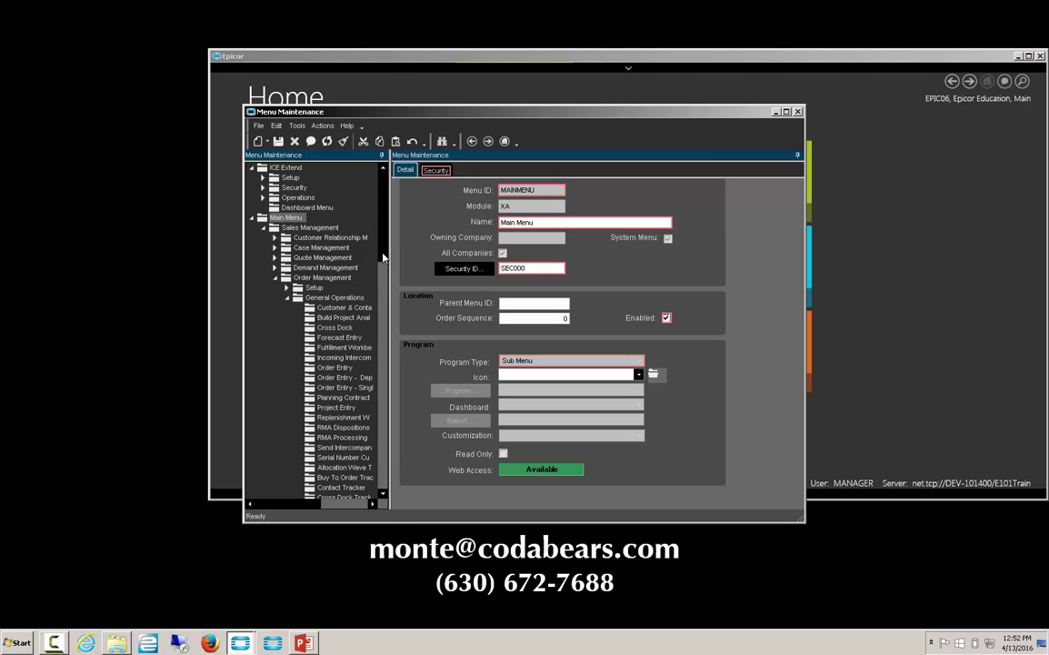
left_click(382, 314)
left_click(382, 314)
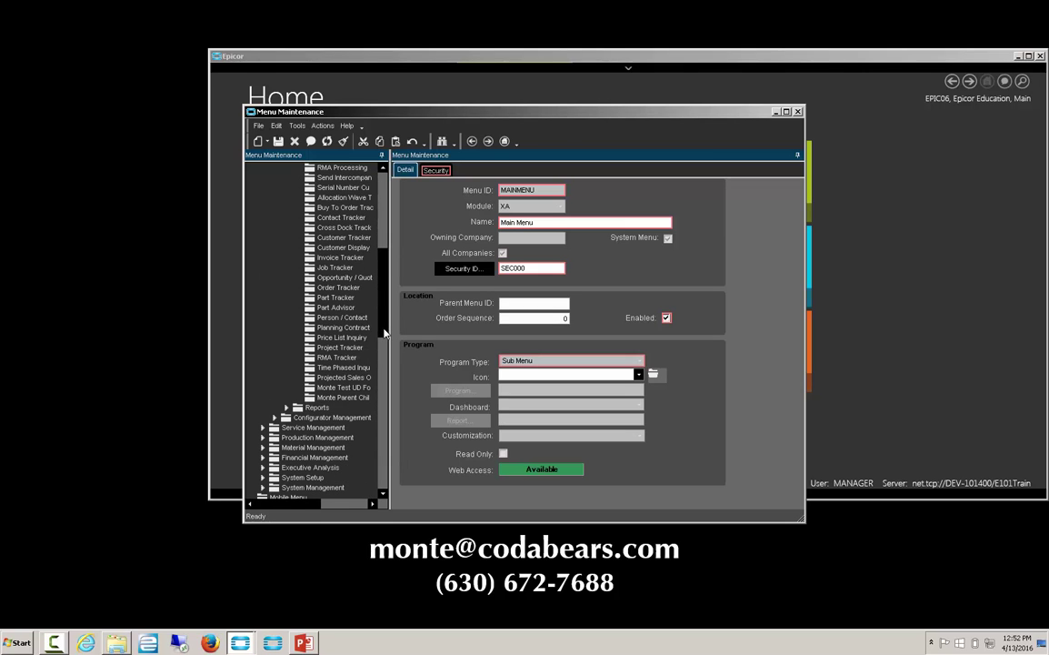
left_click(330, 390)
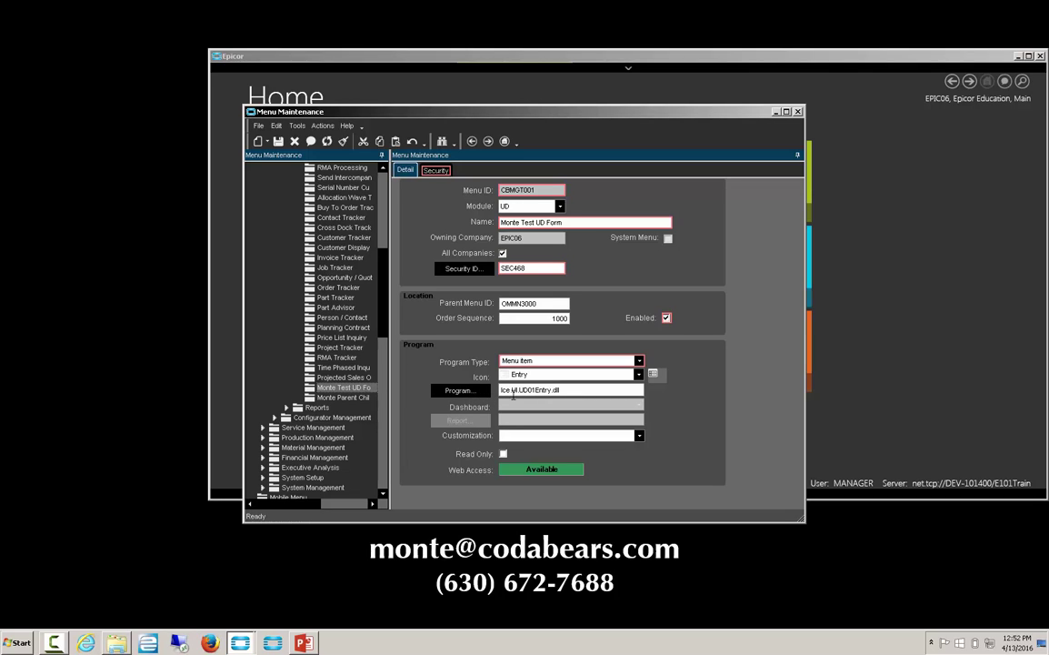
left_click(460, 390)
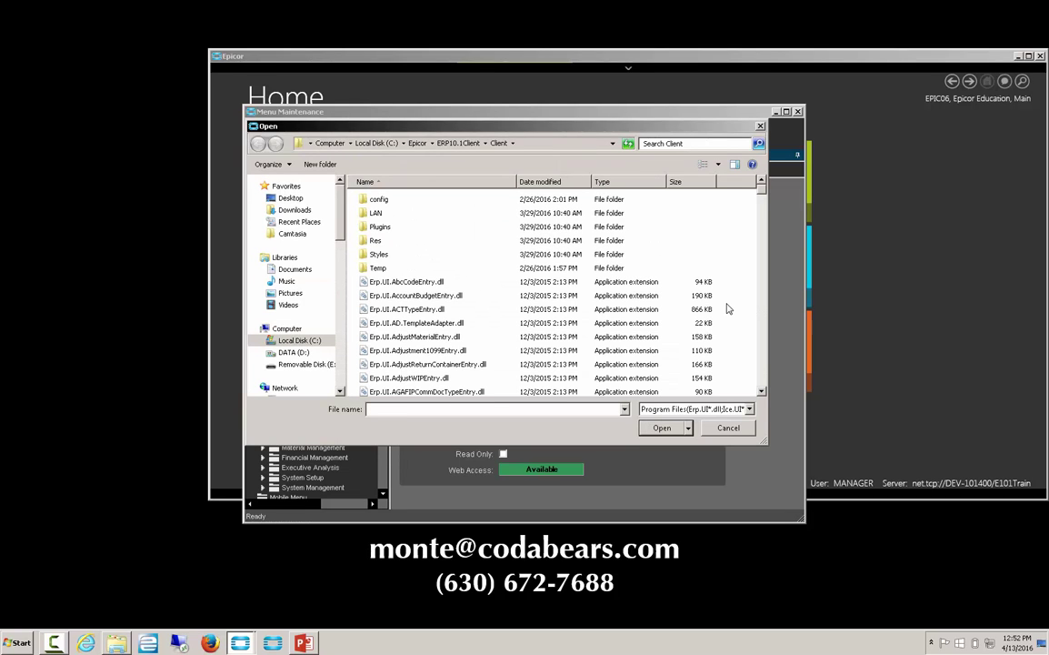
left_click(766, 365)
mouse_move(766, 365)
left_mouse_down()
mouse_move(764, 211)
mouse_move(773, 315)
mouse_move(764, 386)
left_mouse_up()
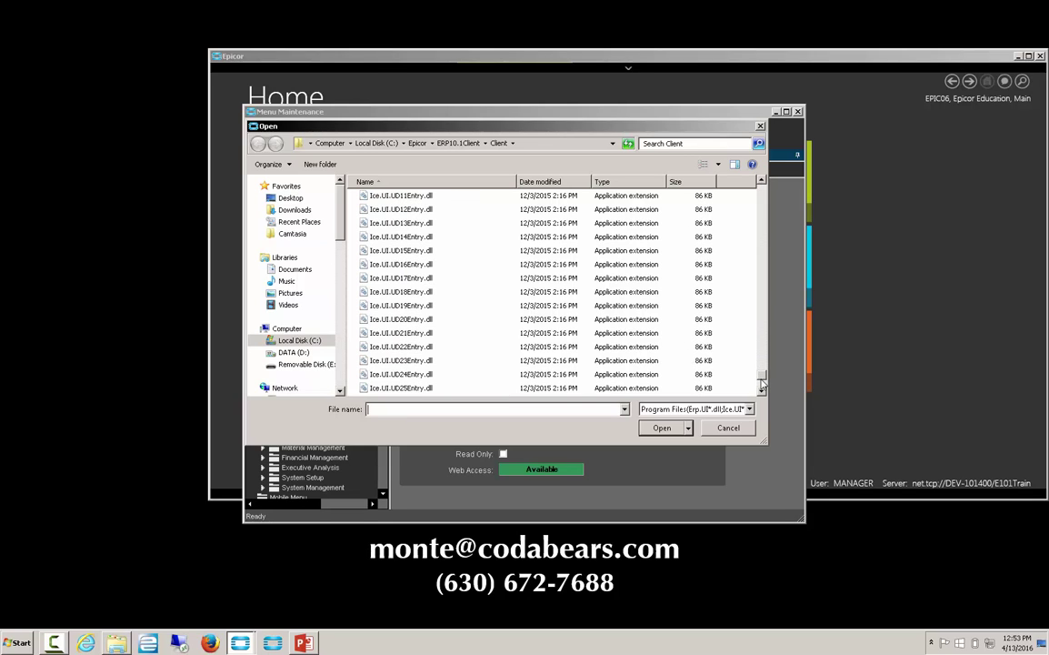
left_click(762, 181)
scroll(765, 186, "up", 3)
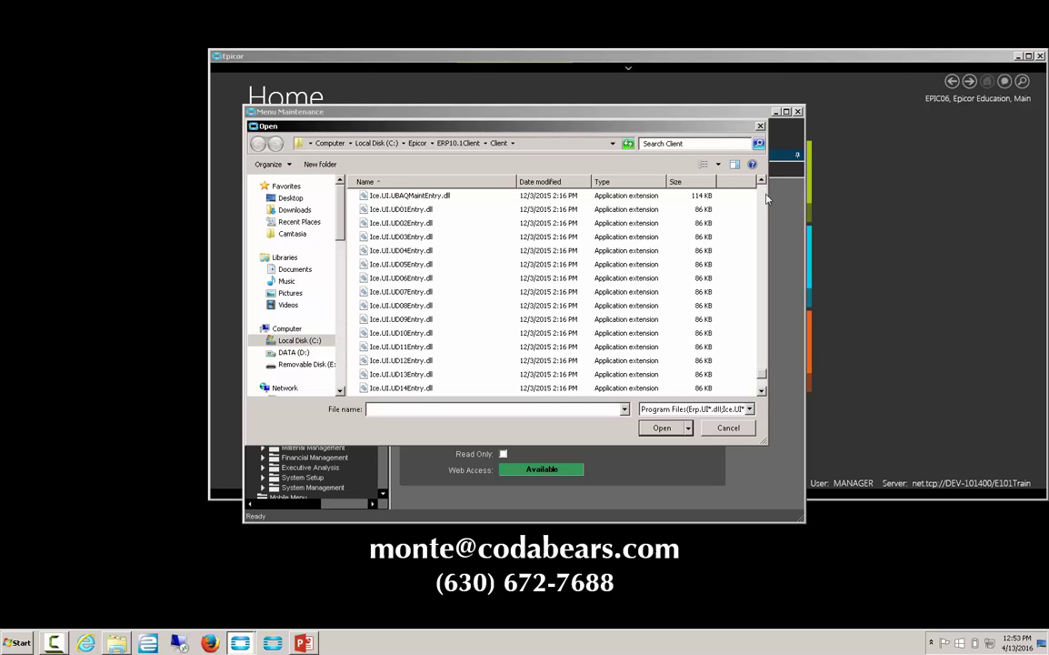
left_click(400, 209)
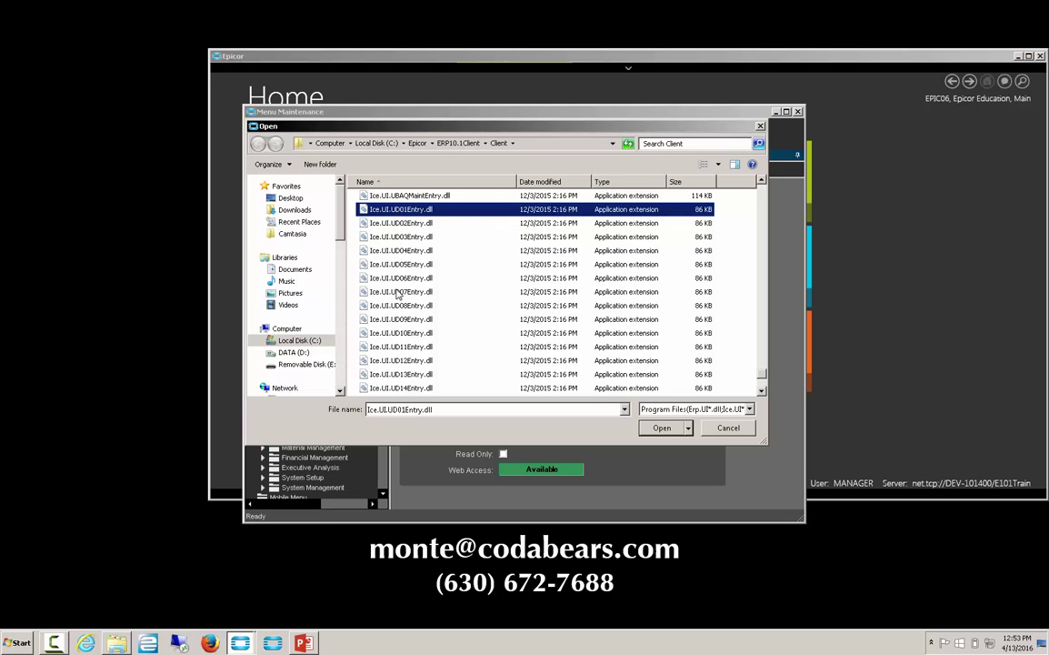
left_click(400, 319)
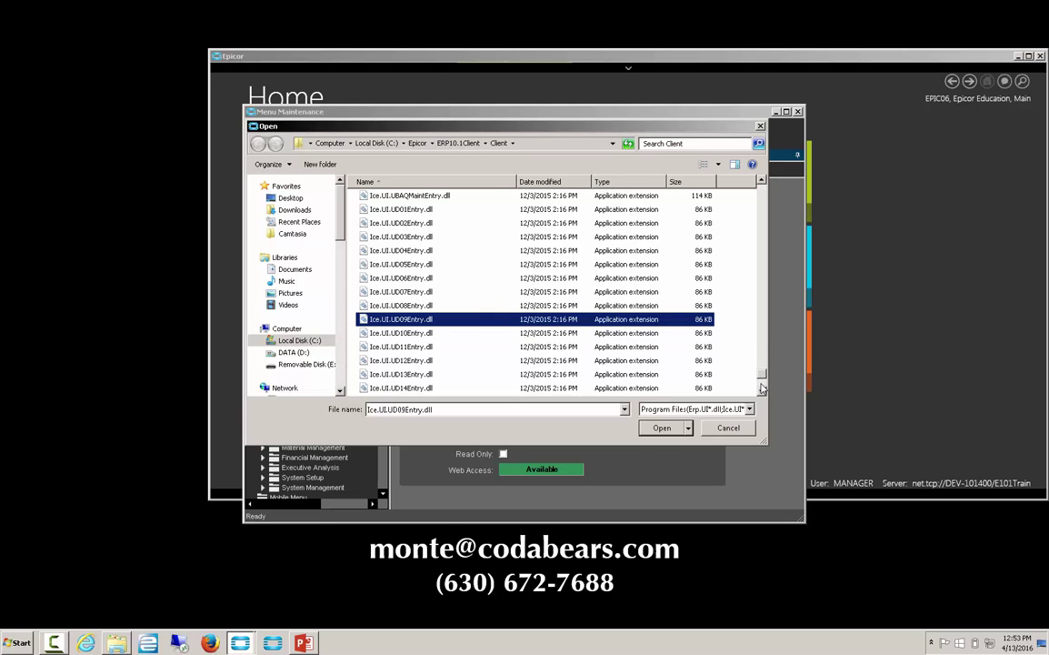
scroll(761, 377, "down", 10)
scroll(761, 382, "down", 4)
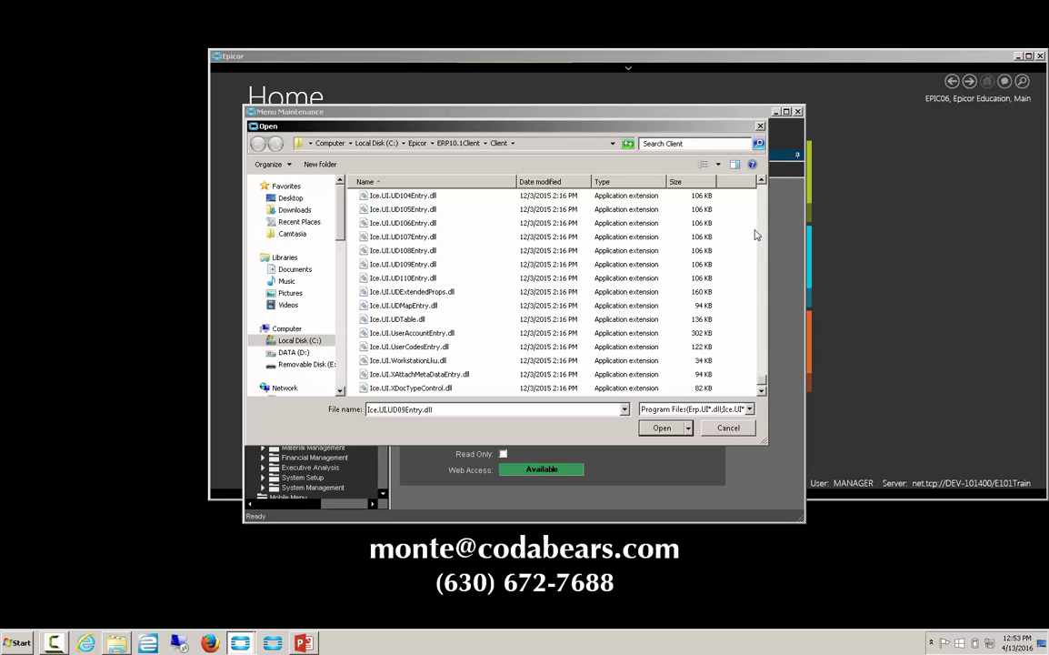
scroll(760, 182, "up", 2)
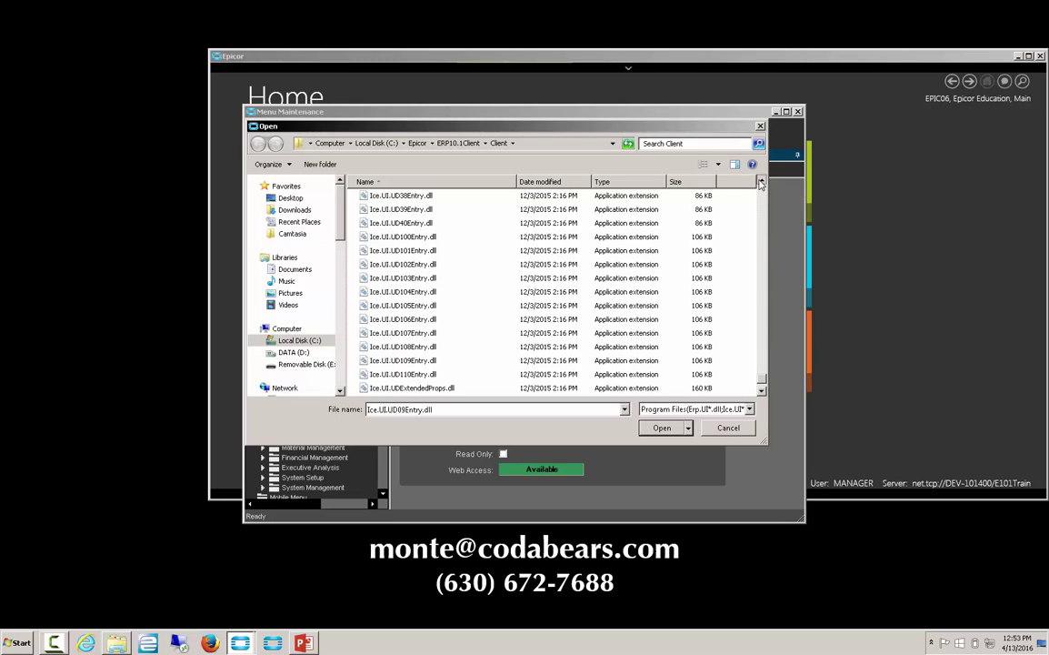
left_click(397, 236)
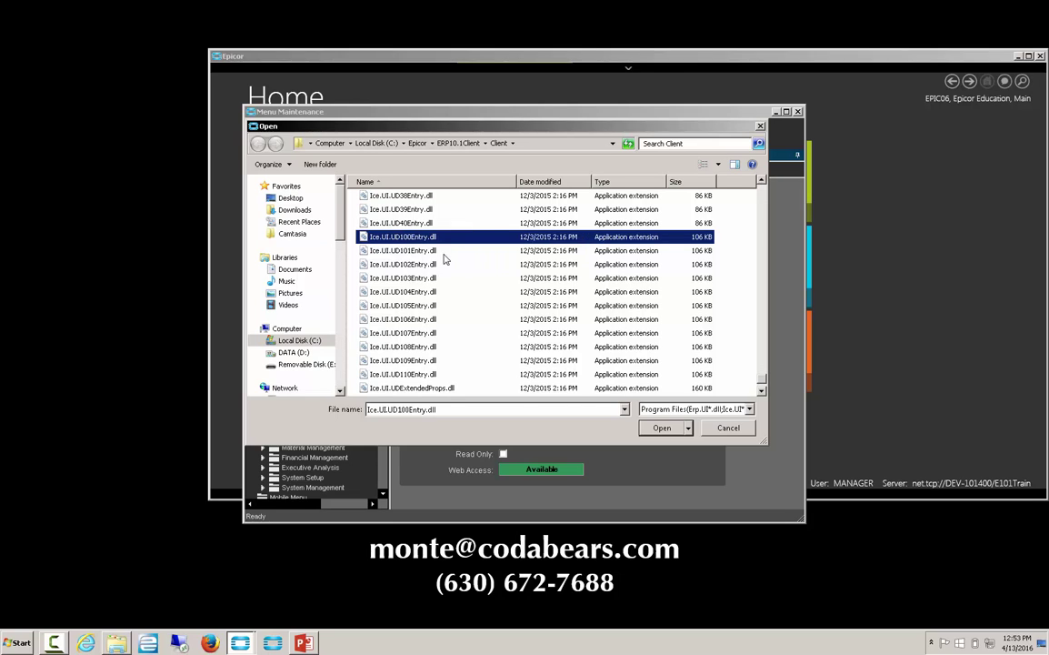
left_click(401, 374)
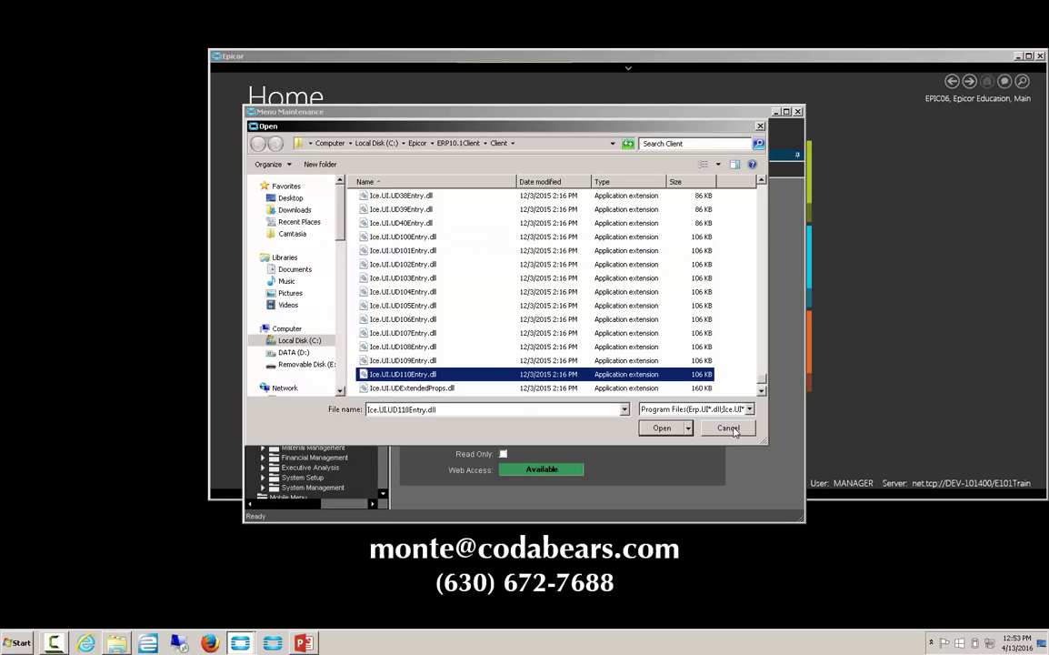
key("Return")
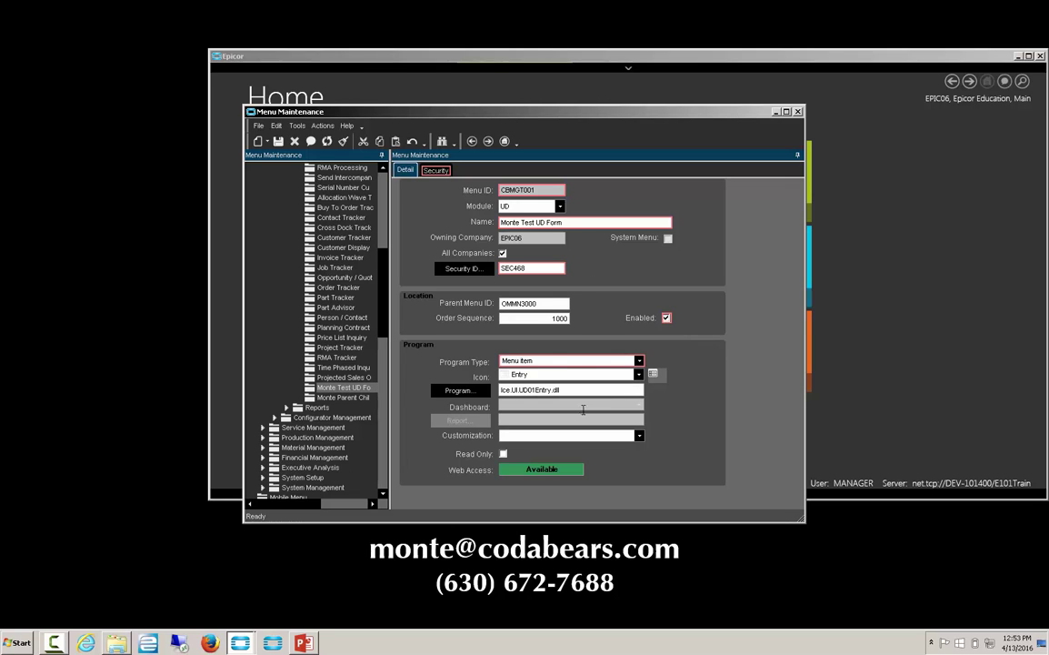
Check the parent-child UD form record, return to the test UD form record, and exit Menu Maintenance.
left_click(353, 397)
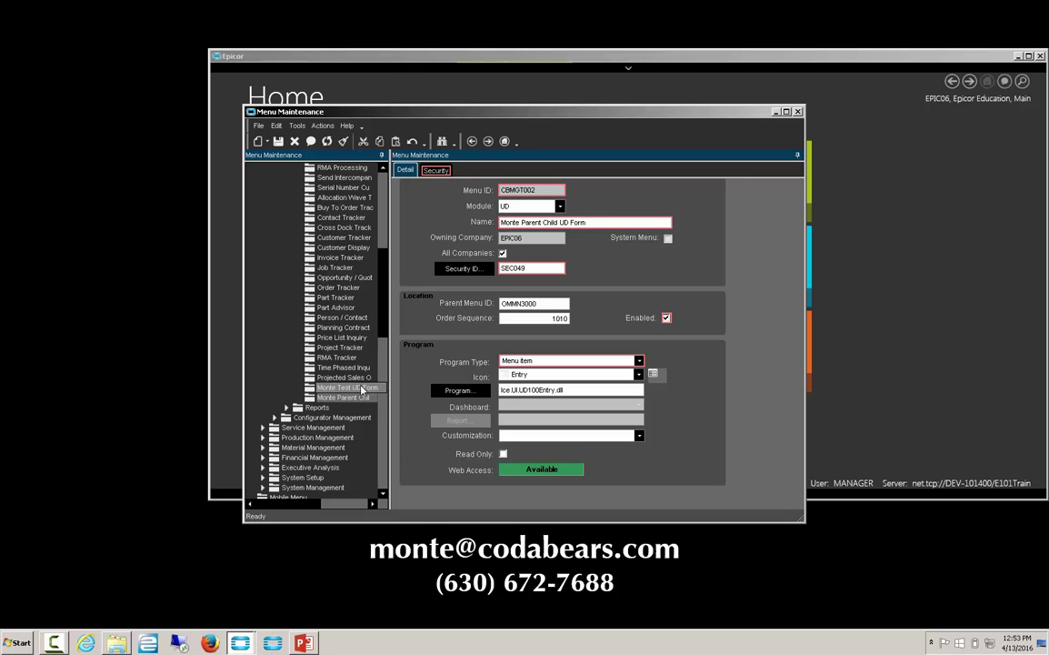
key("Up")
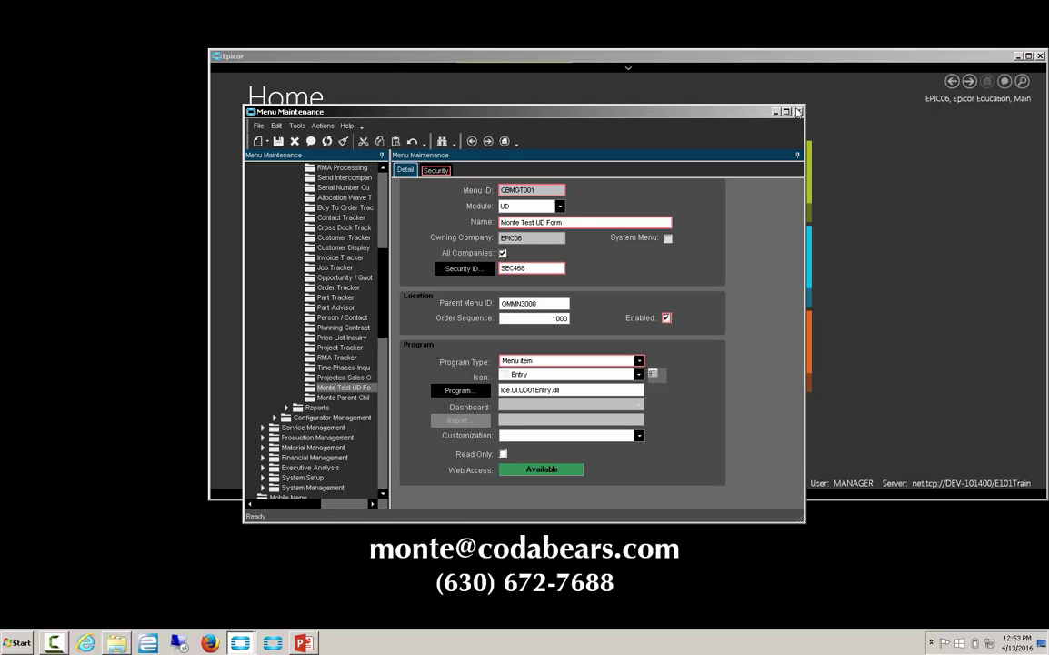
left_click(720, 100)
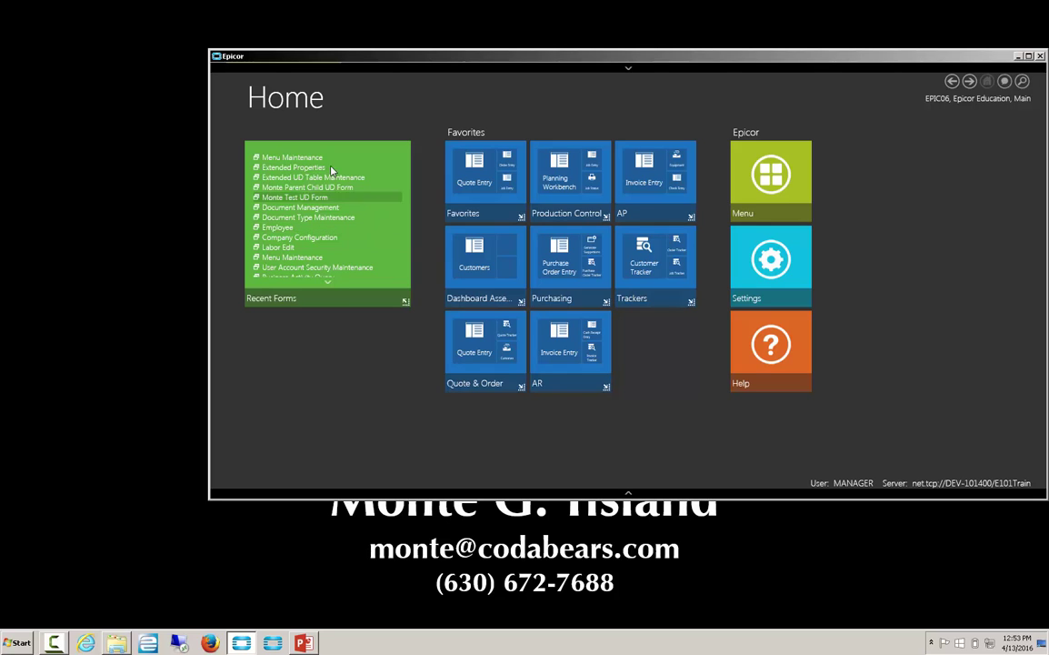
Launch the test UD form from the Menu to open UD01 Maintenance.
left_click(762, 170)
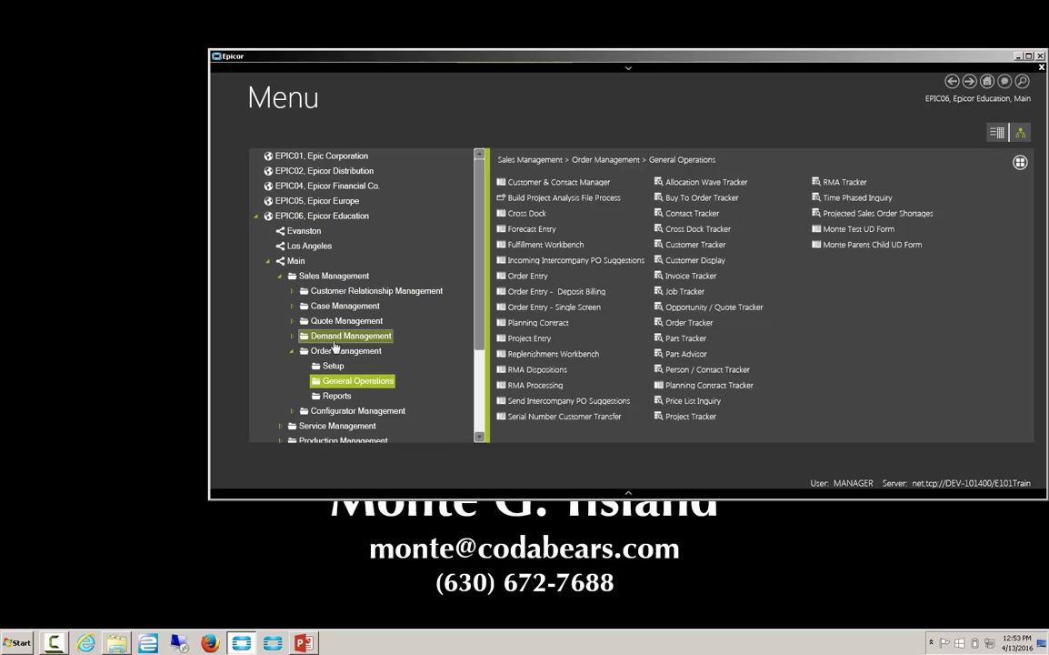
left_click(853, 229)
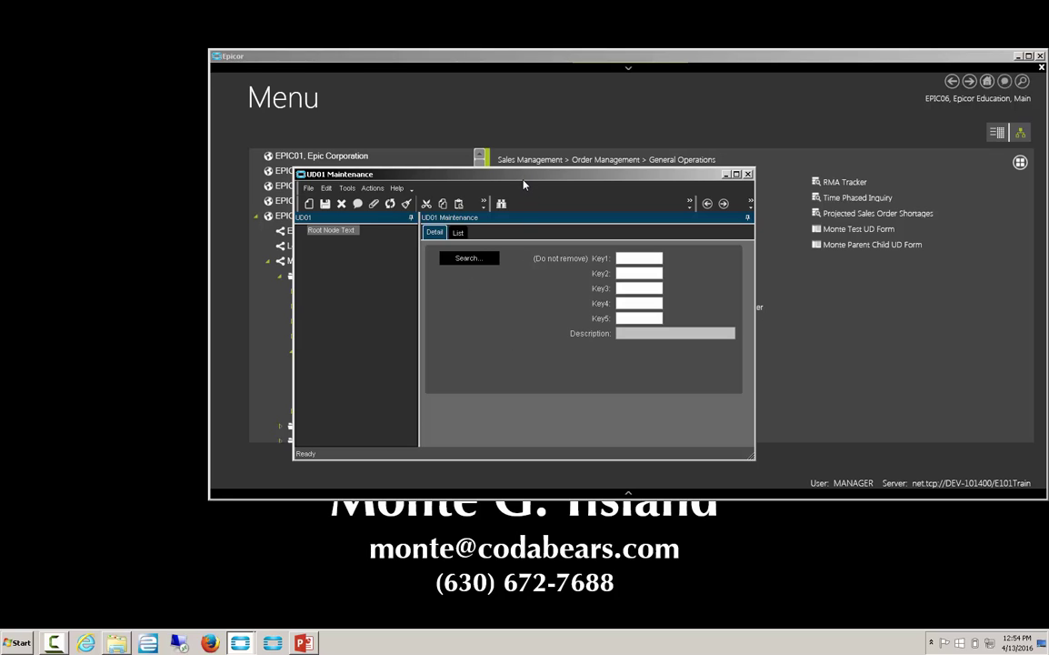
Browse UD01's record columns in the List grid, then return to the Detail view.
left_click(459, 233)
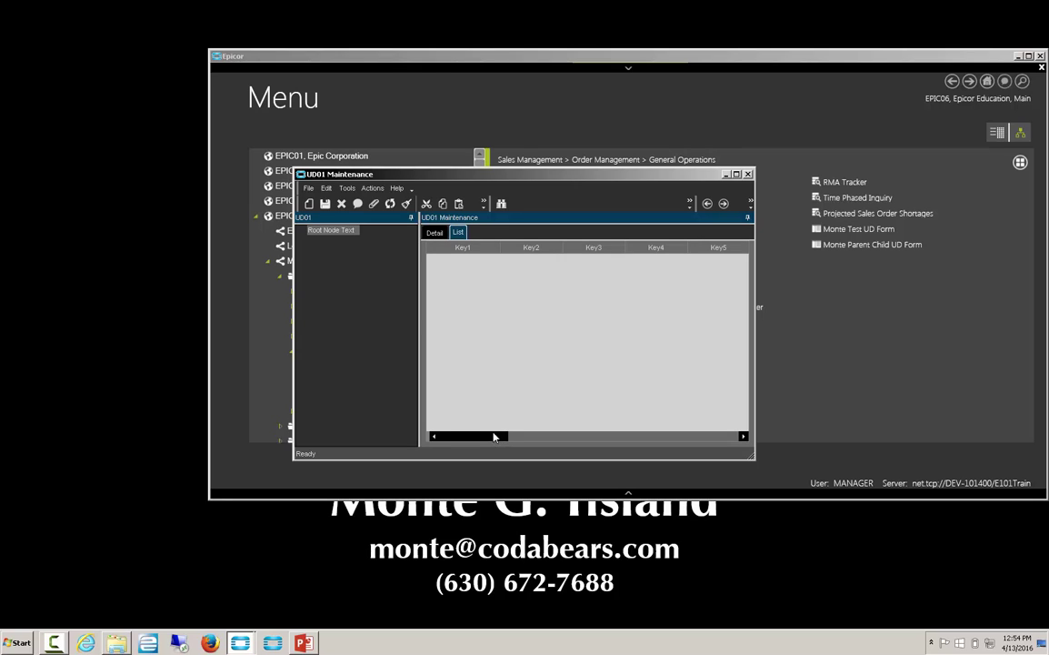
left_click_drag(499, 437, 464, 437)
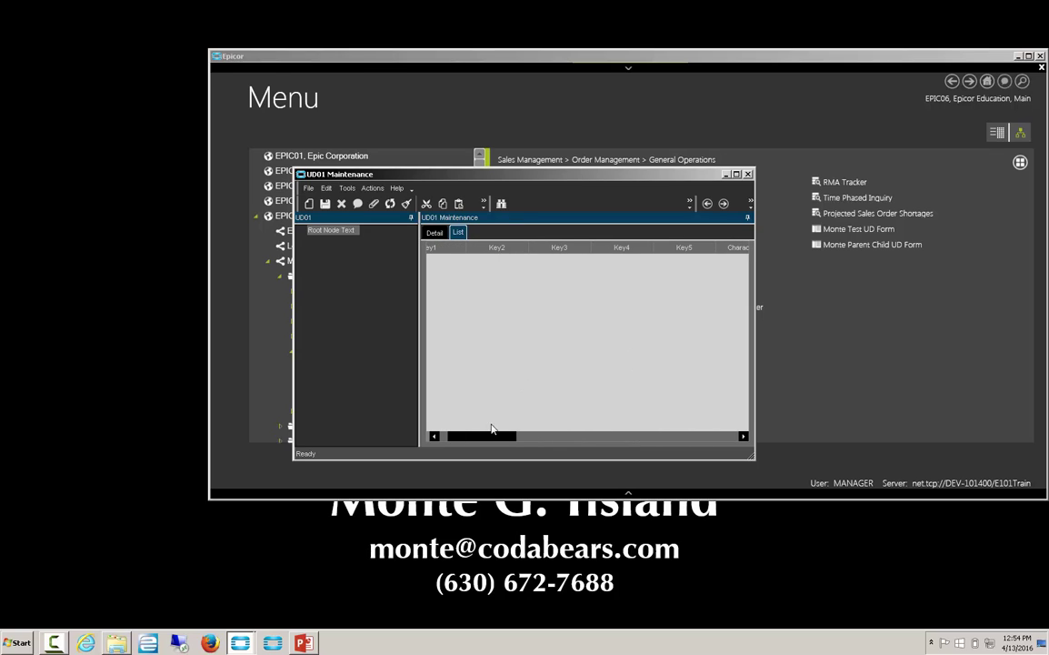
left_click_drag(488, 436, 437, 435)
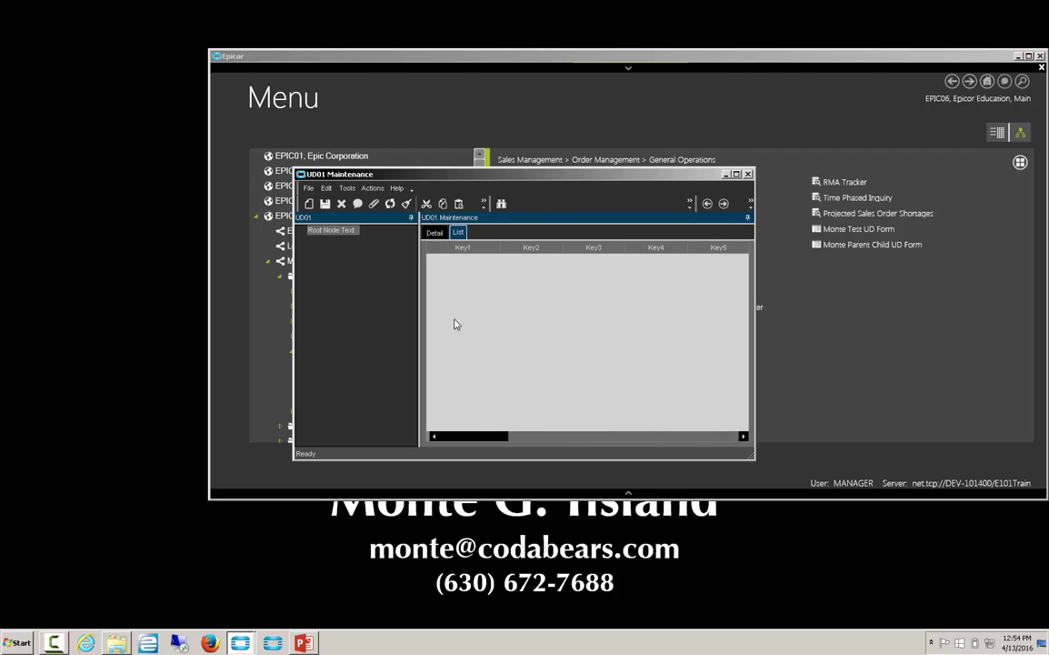
left_click(435, 233)
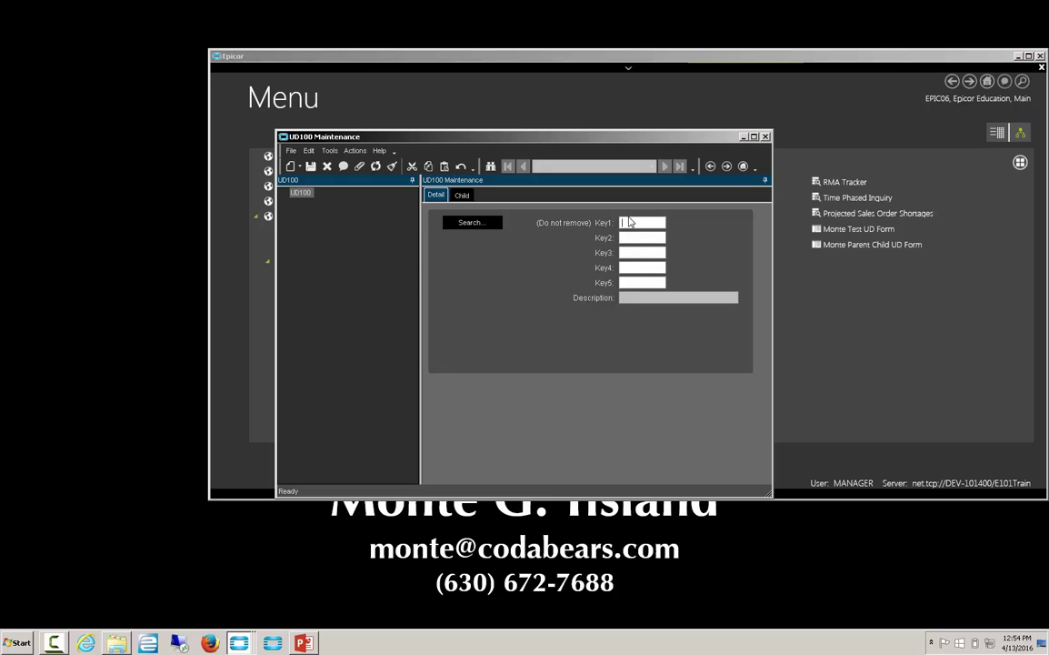
left_click(462, 196)
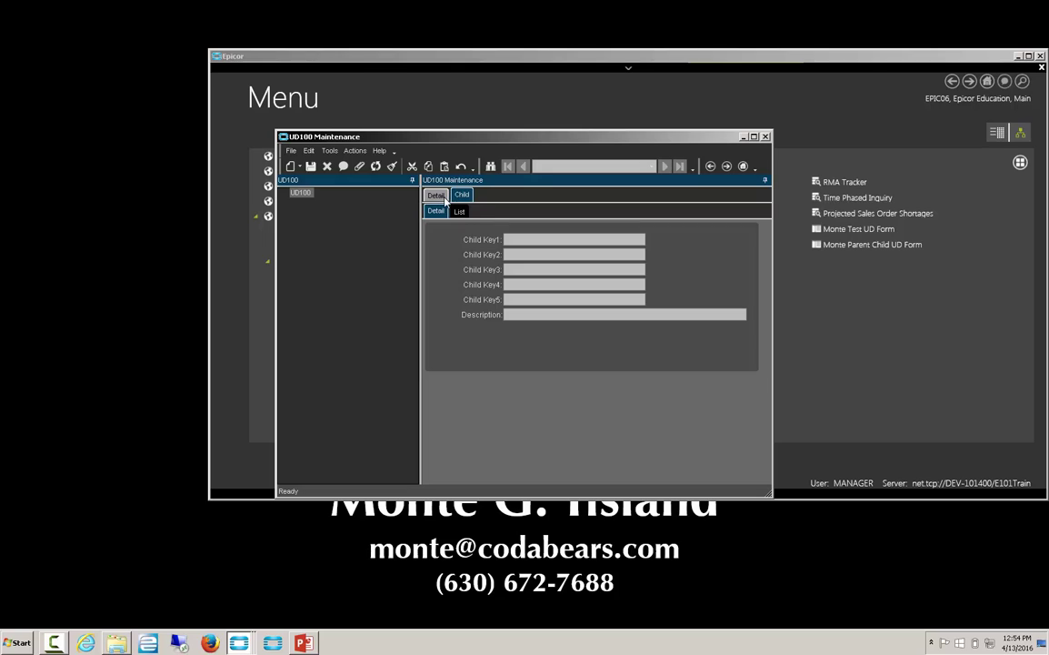
left_click(460, 212)
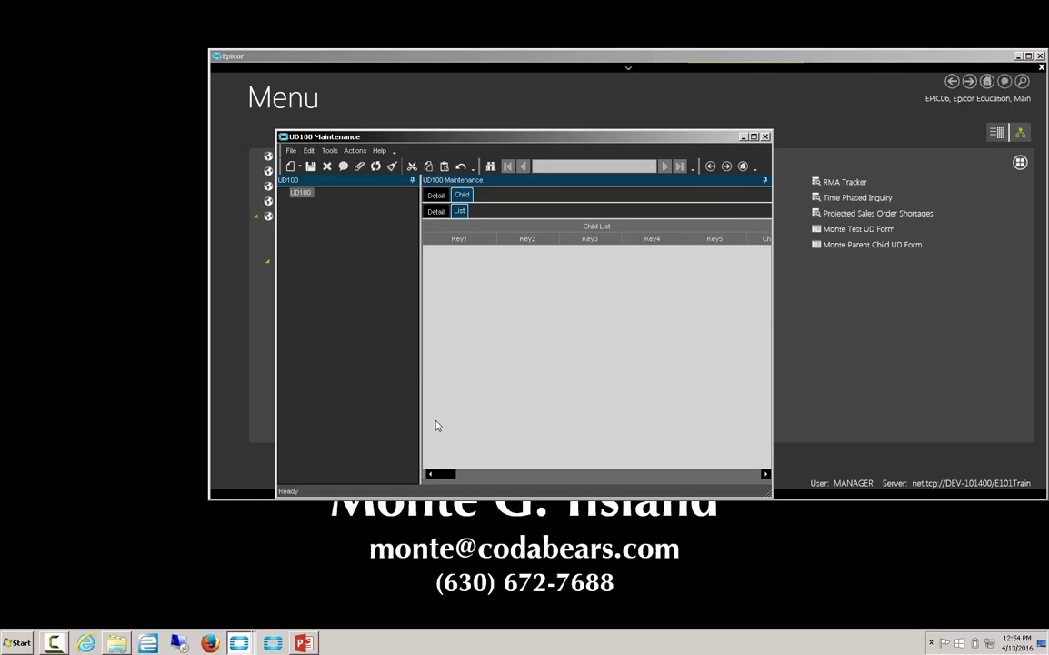
left_click(715, 470)
left_click_drag(500, 473, 443, 476)
left_click(437, 211)
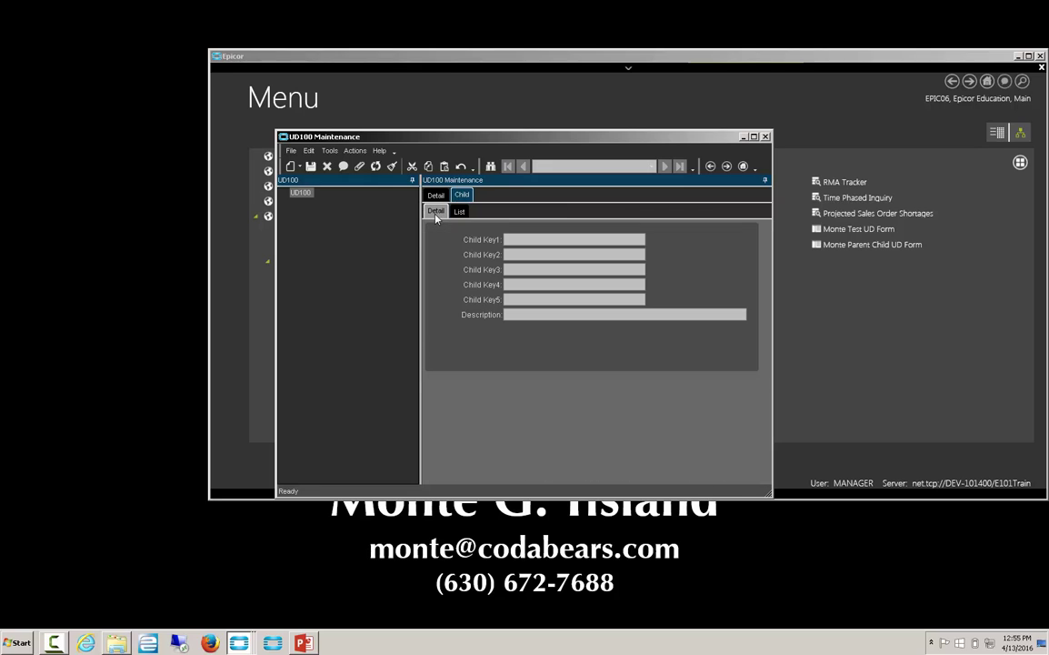
left_click(435, 195)
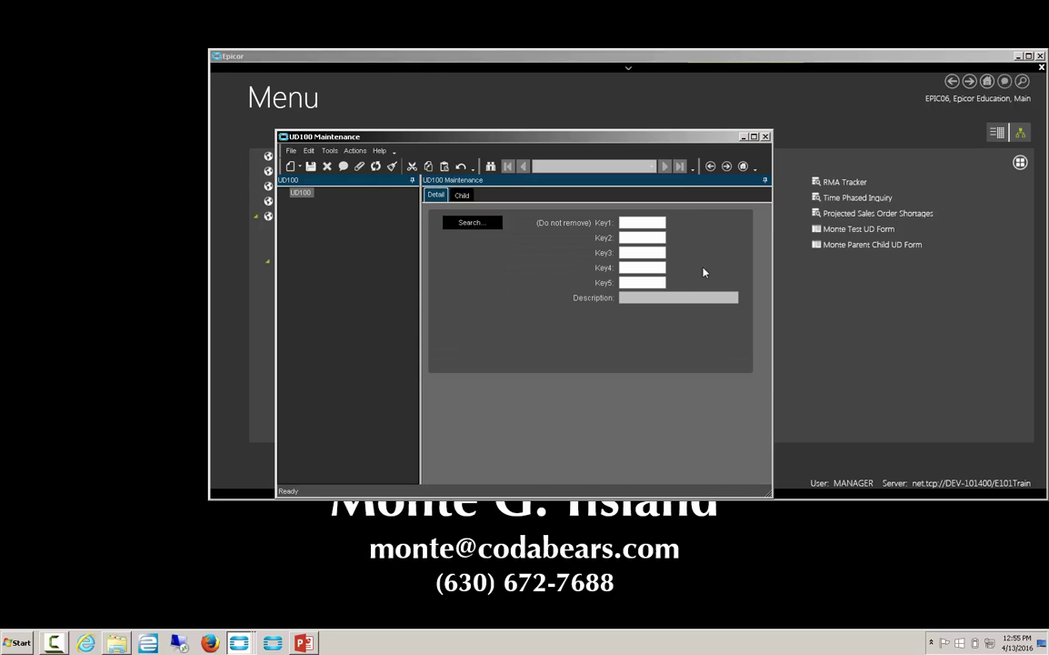
Place UD100 Maintenance at the upper right and UD01 Maintenance at the upper left.
left_click_drag(541, 139, 756, 100)
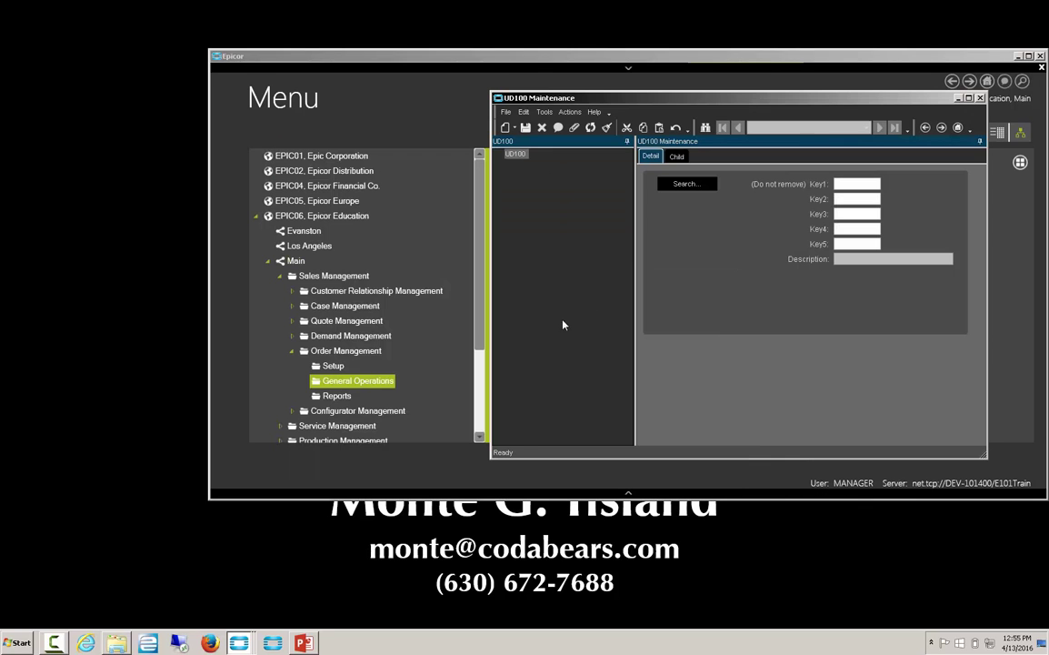
mouse_move(239, 643)
left_click(247, 602)
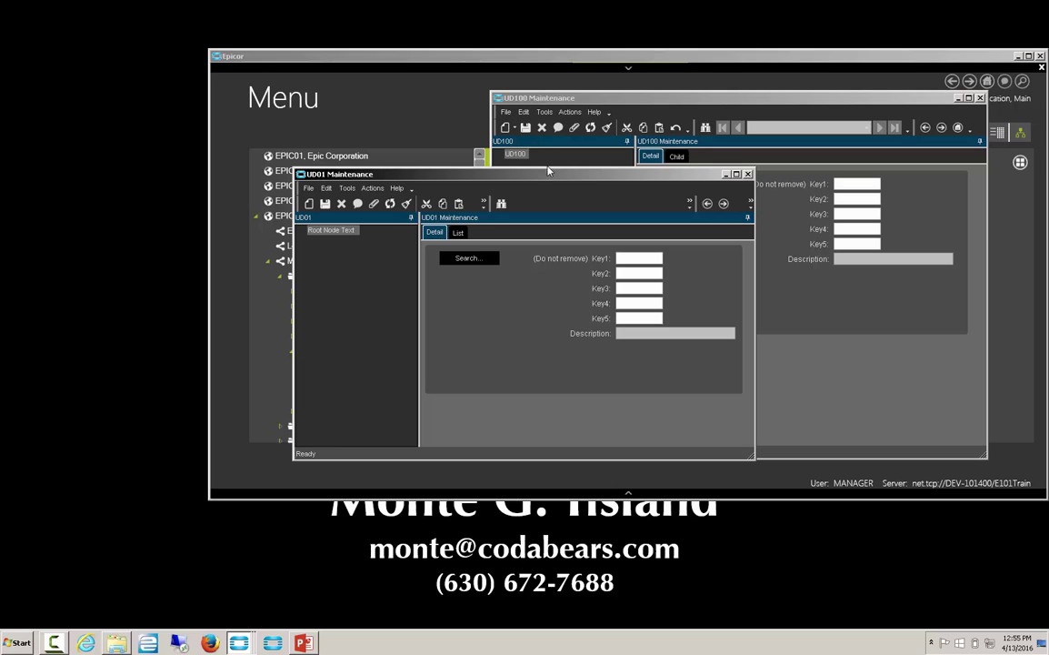
left_click_drag(540, 175, 297, 76)
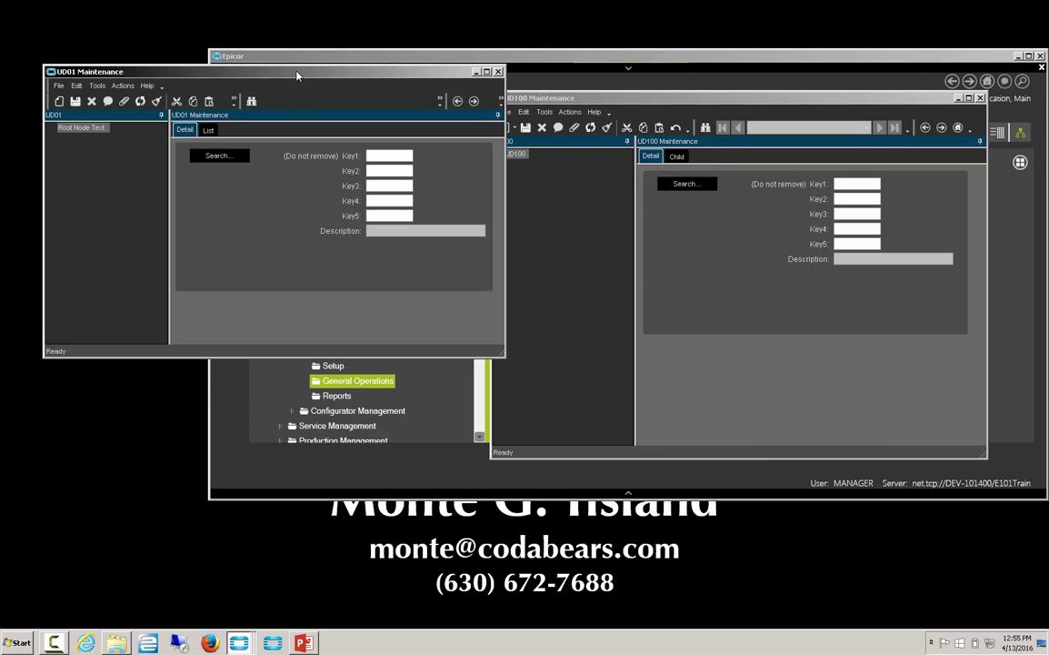